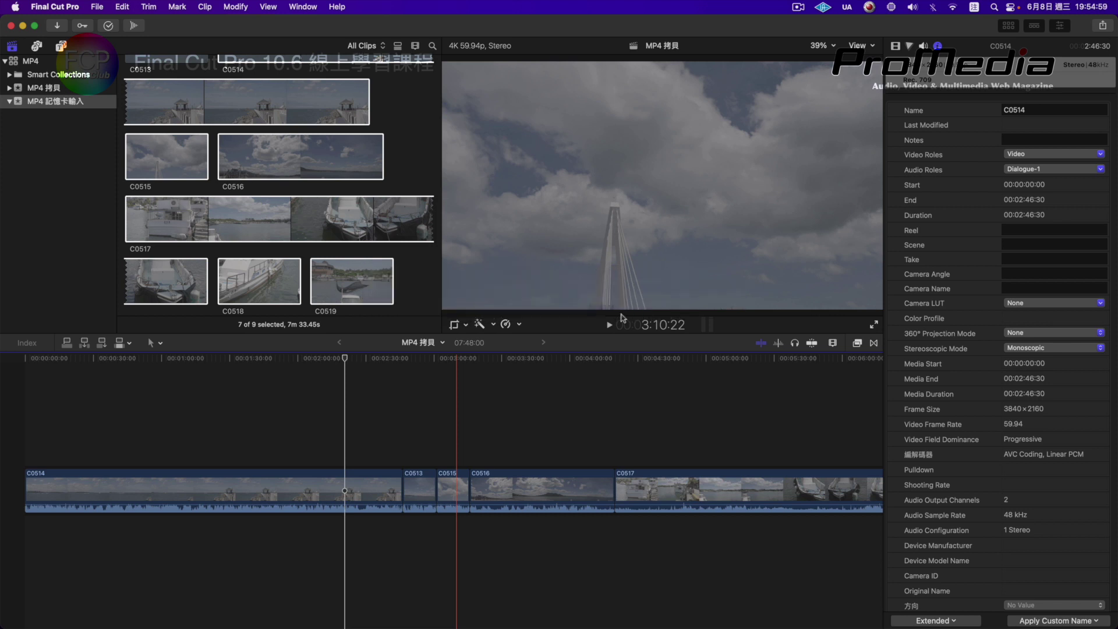
- Select clip C0514 in the timeline with the playhead at 2:27:31 and display its source timecode in an enlarged floating window
click(359, 417)
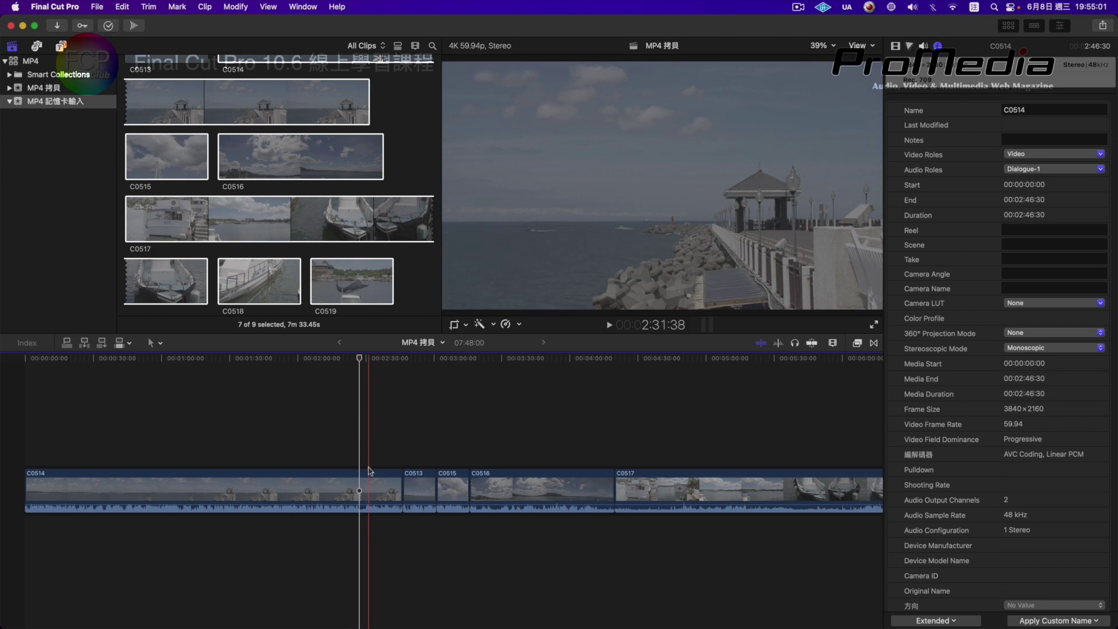
click(371, 482)
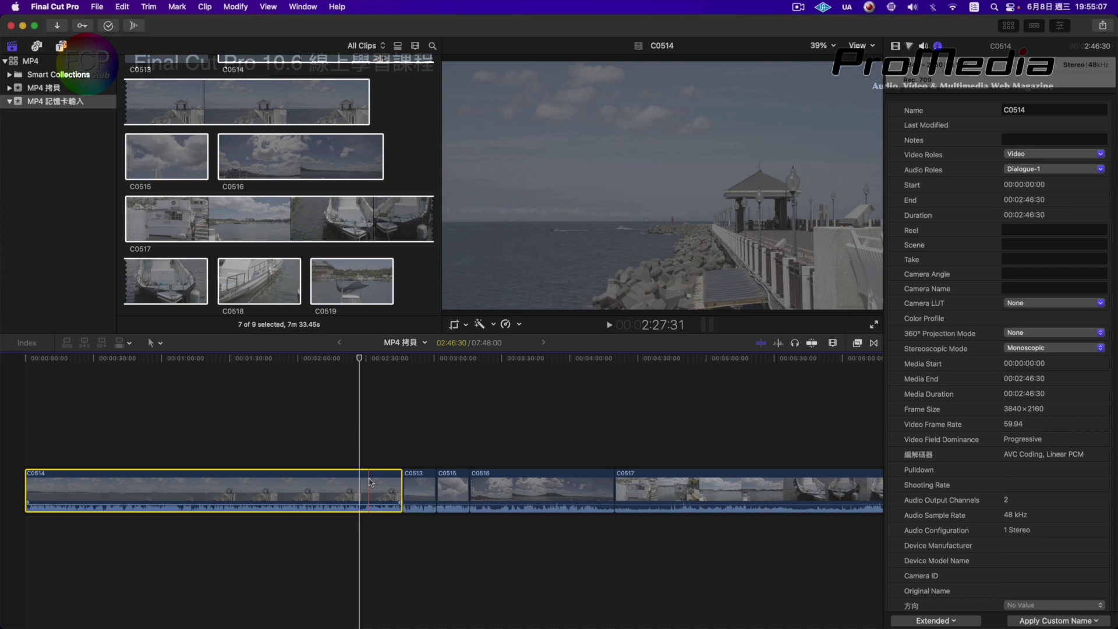
click(304, 7)
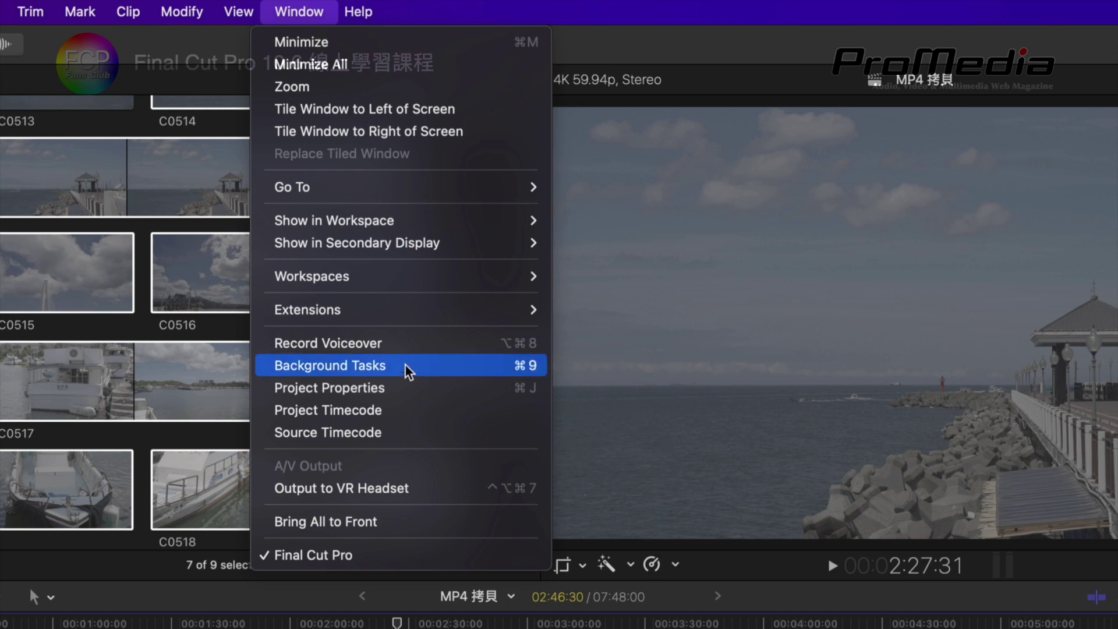
click(423, 432)
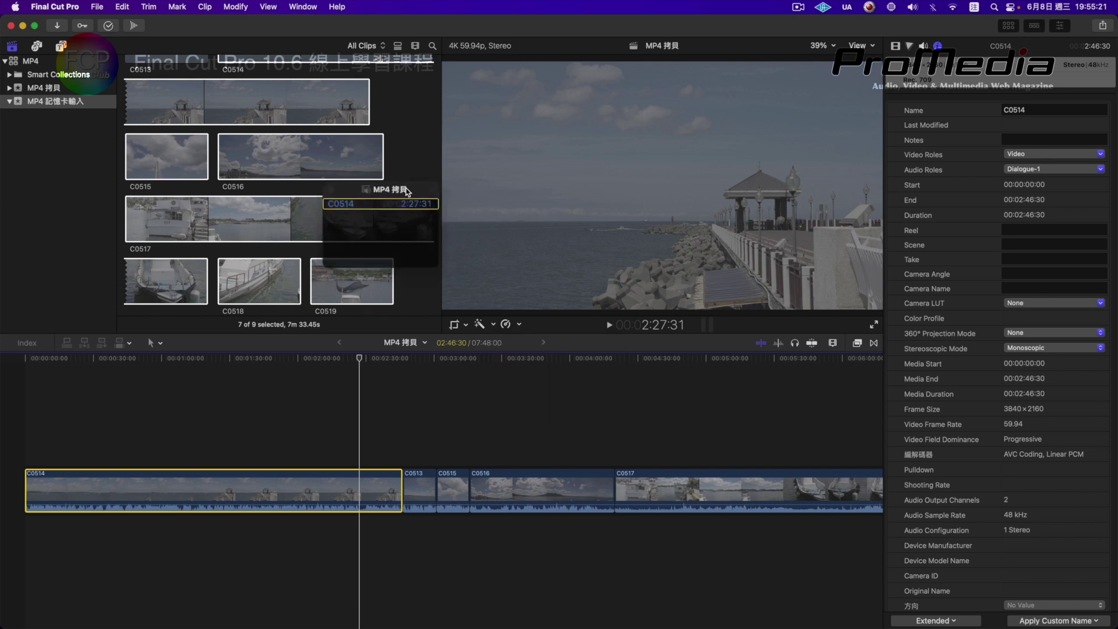
drag(438, 267, 795, 349)
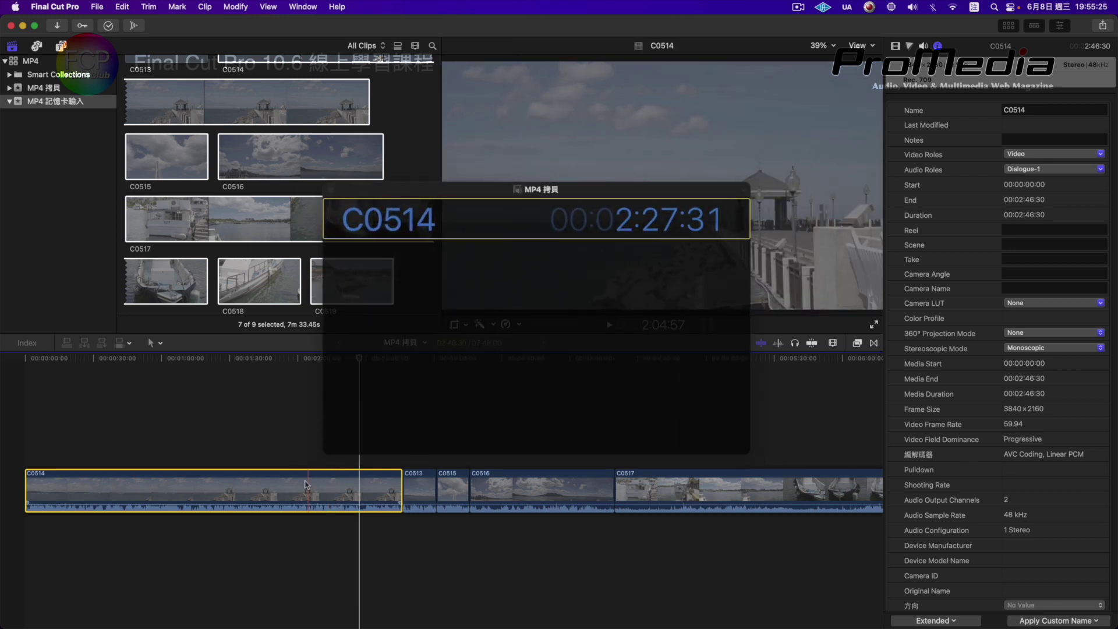
- Switch the floating timecode display to Project Timecode and back to Source Timecode
right_click(750, 188)
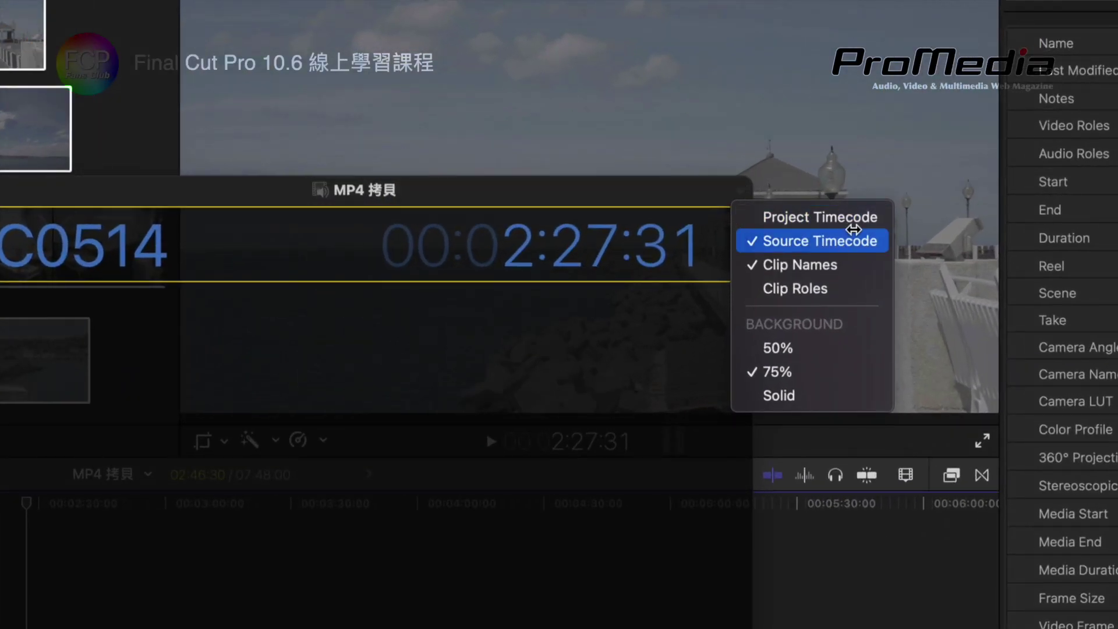
click(855, 220)
right_click(740, 191)
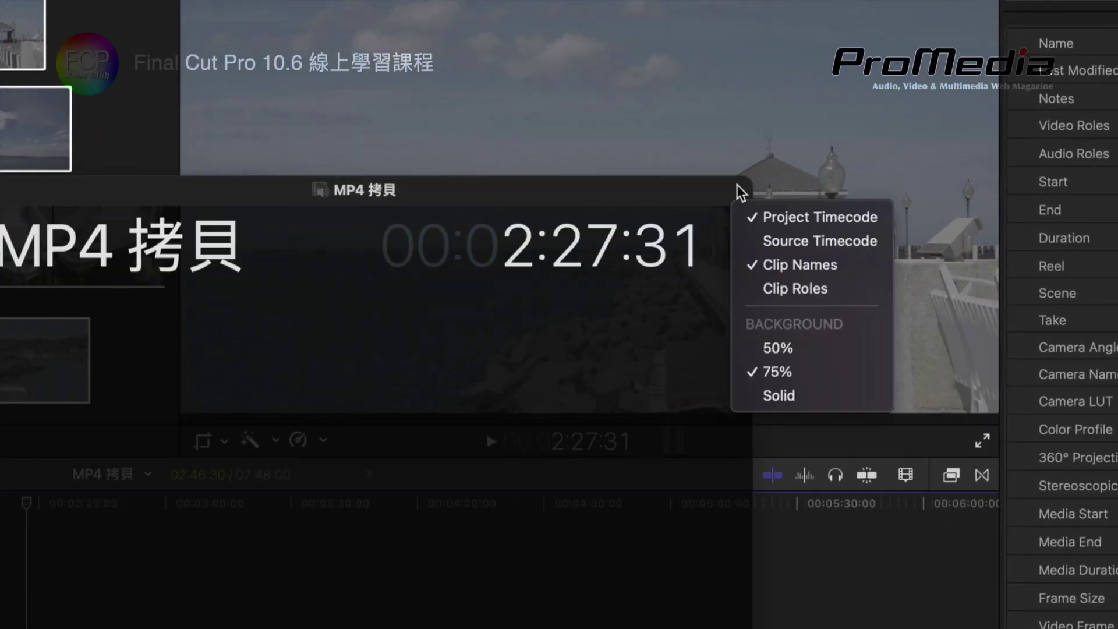
click(782, 239)
- Display the source timecode for the 記憶卡輸入 project and position the playhead over clip C0517
click(303, 7)
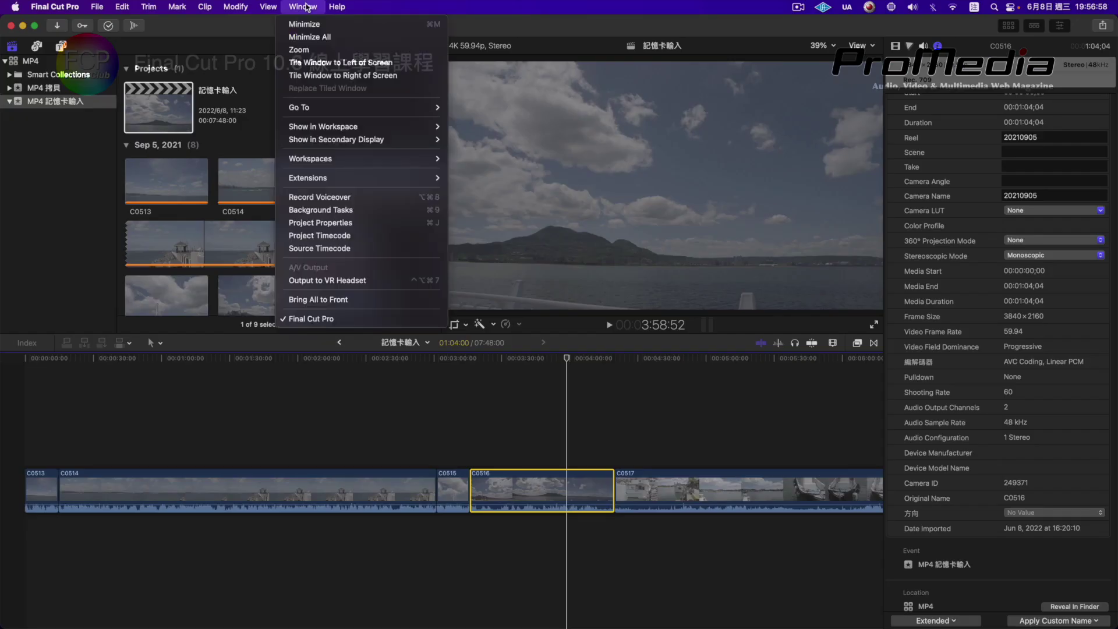
click(335, 249)
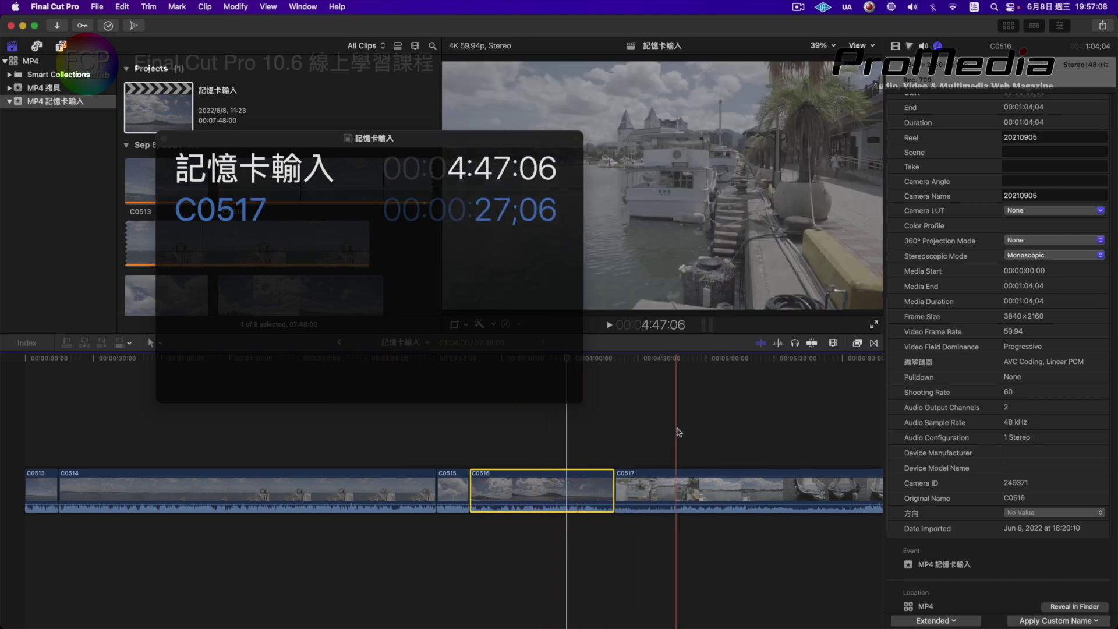
click(671, 436)
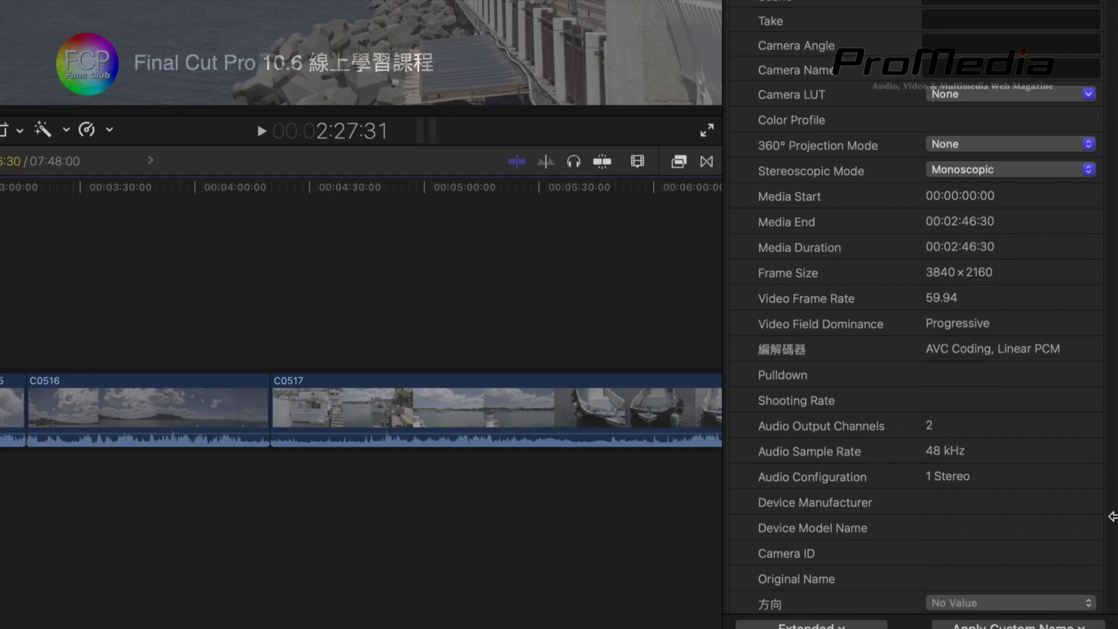
- Examine the remaining extended metadata of clip C0514, and select clip C0517 in the MP4 拷貝 timeline
scroll(1087, 511, down, 2)
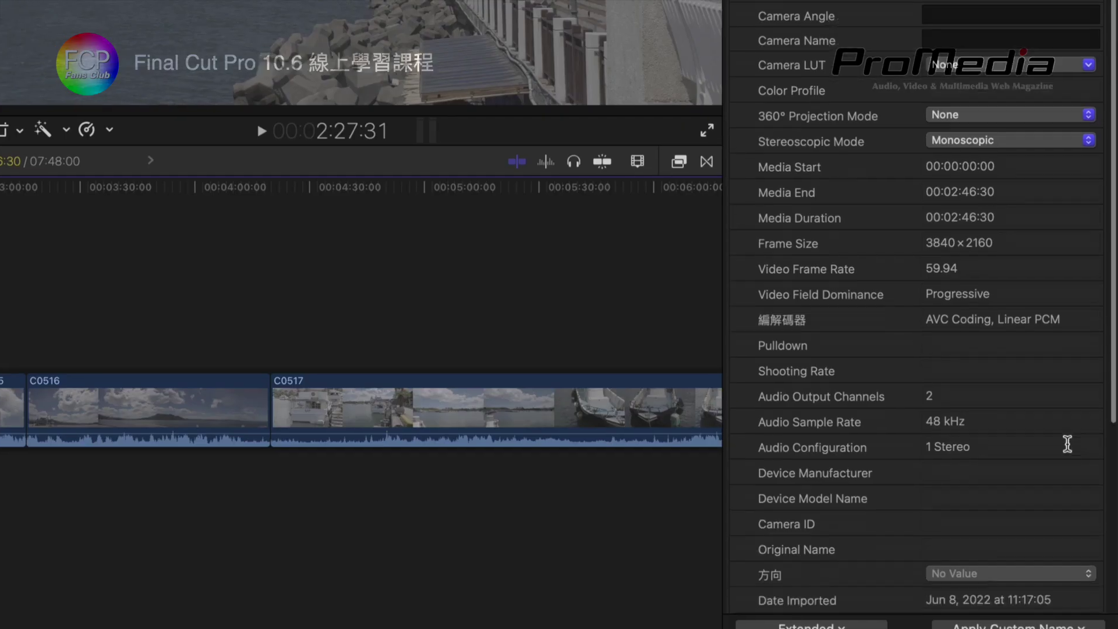
scroll(1067, 444, down, 3)
click(467, 326)
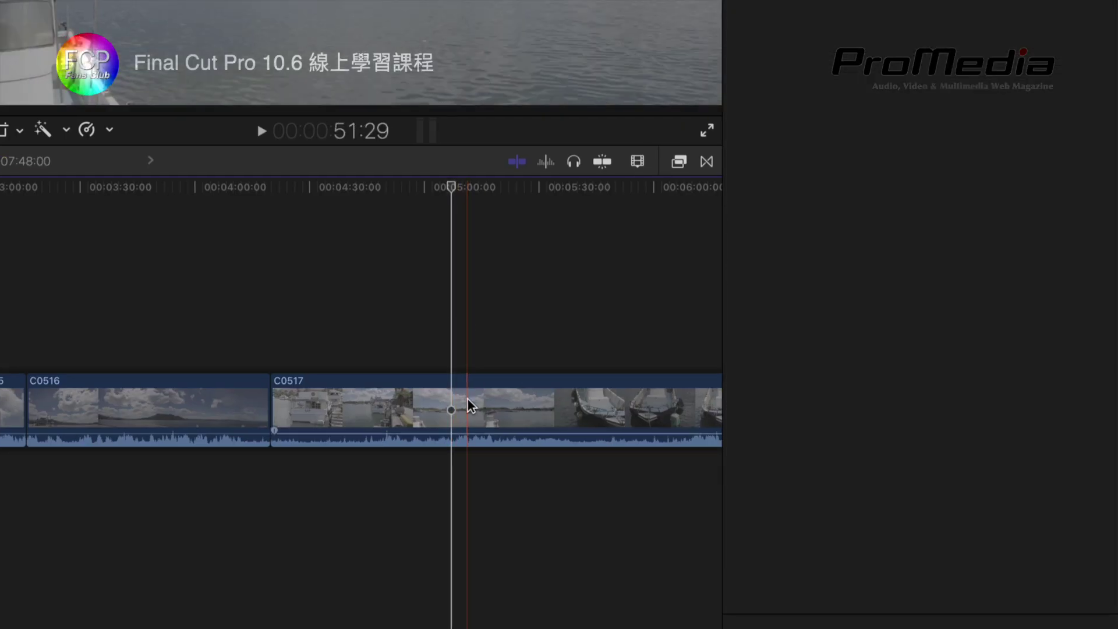
click(468, 401)
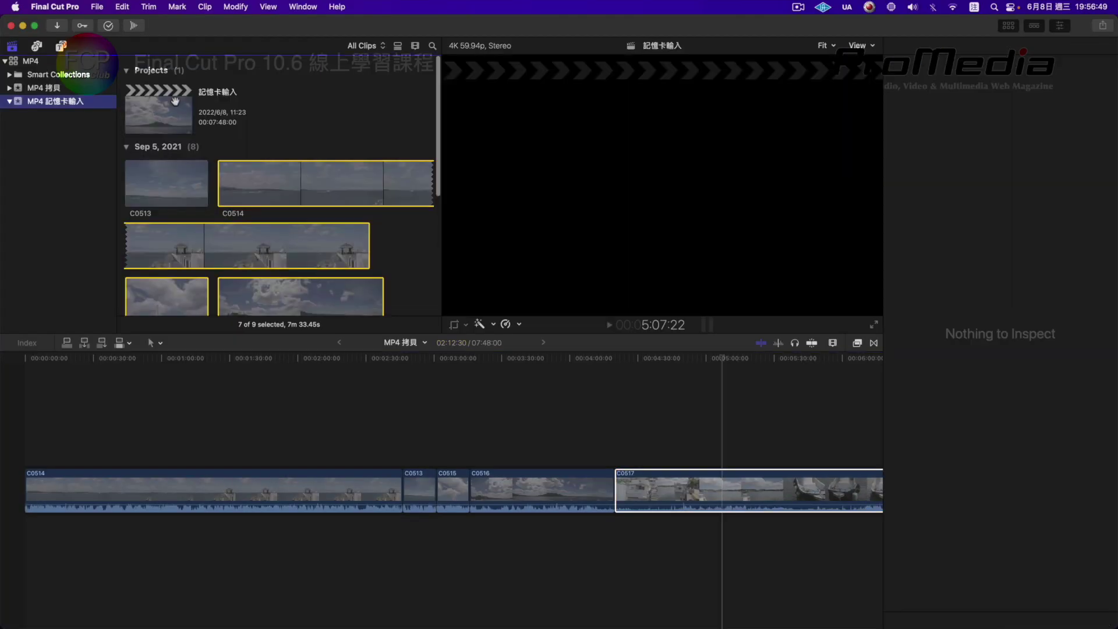
- Place the playhead at 3:58:52 in the 記憶卡輸入 project and select clip C0516
click(515, 431)
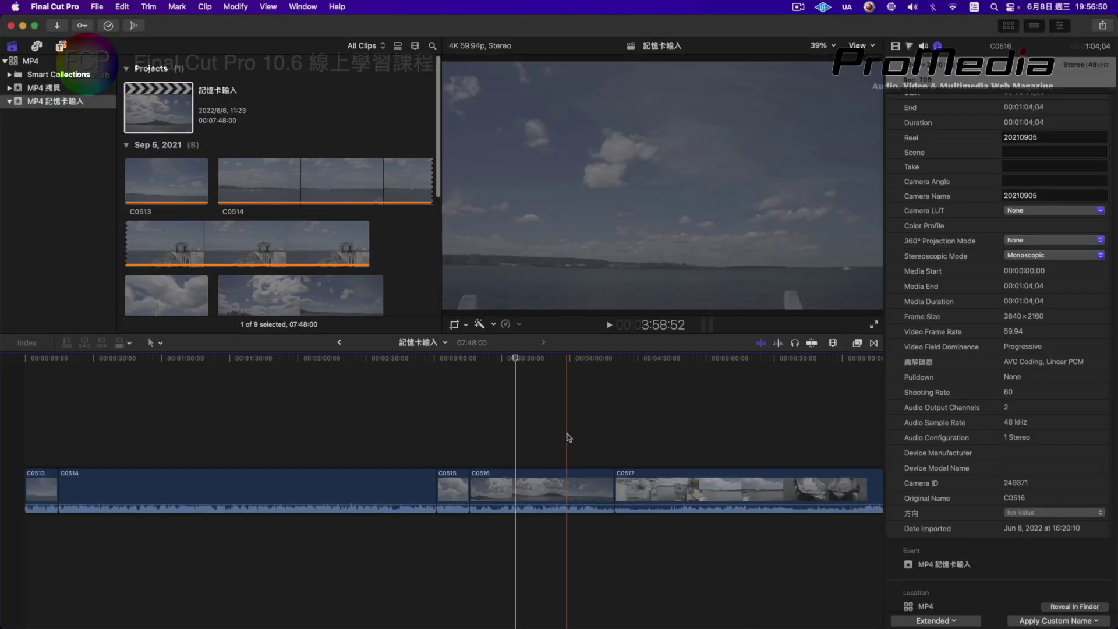
click(567, 436)
click(567, 488)
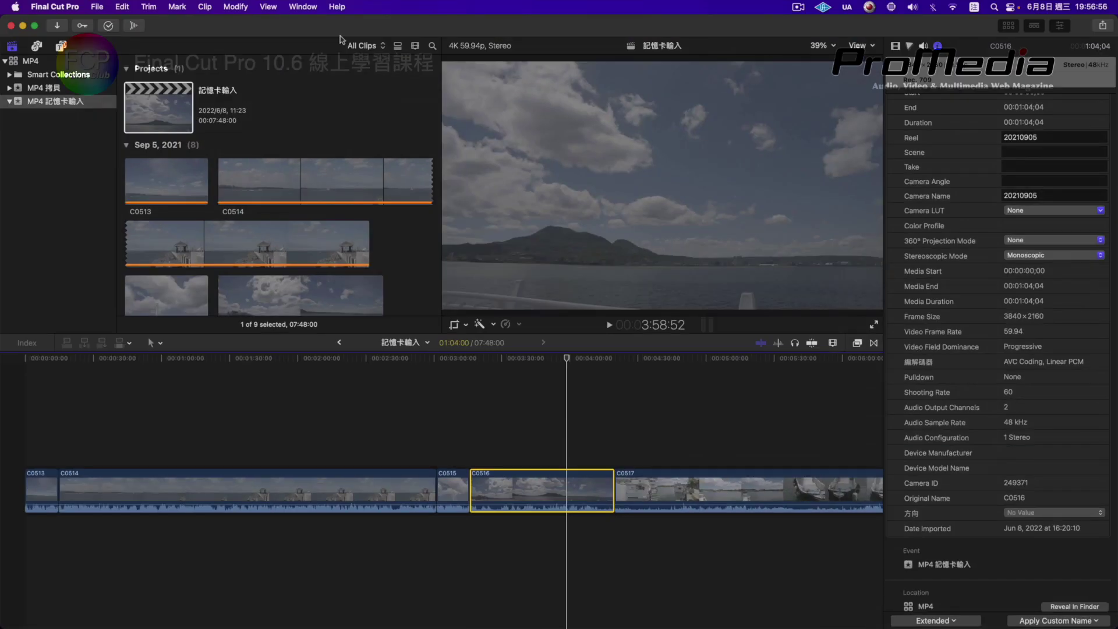
click(291, 393)
- Switch to DaVinci Resolve, select clip A006_11021558_C071.mov and look through the available metadata groups
key(super+Tab)
key(super+Tab)
key(super+Tab)
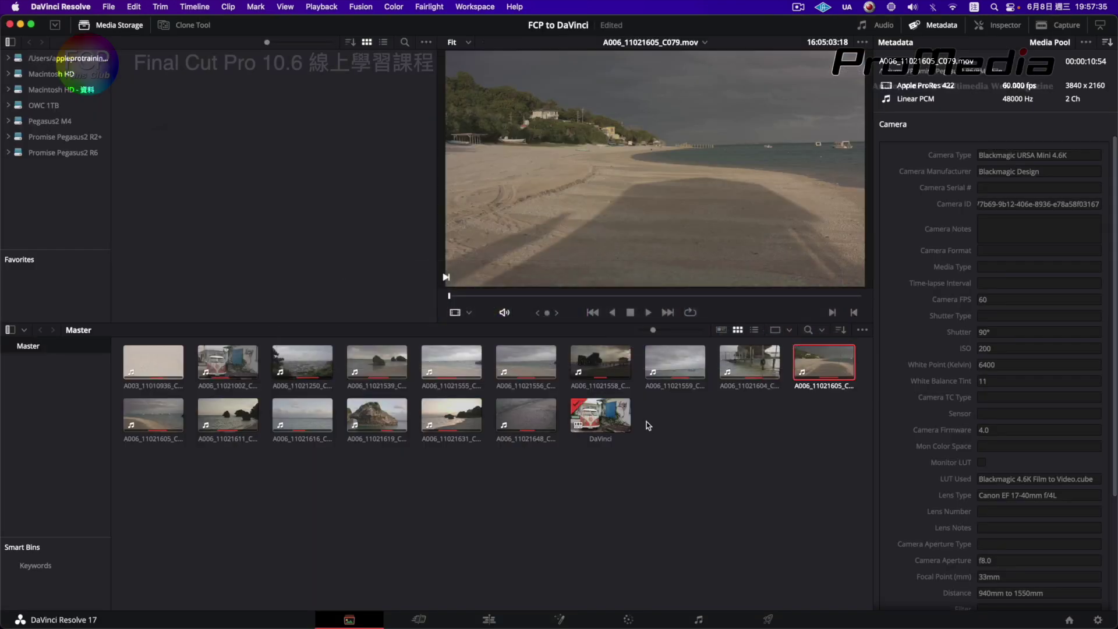
click(608, 358)
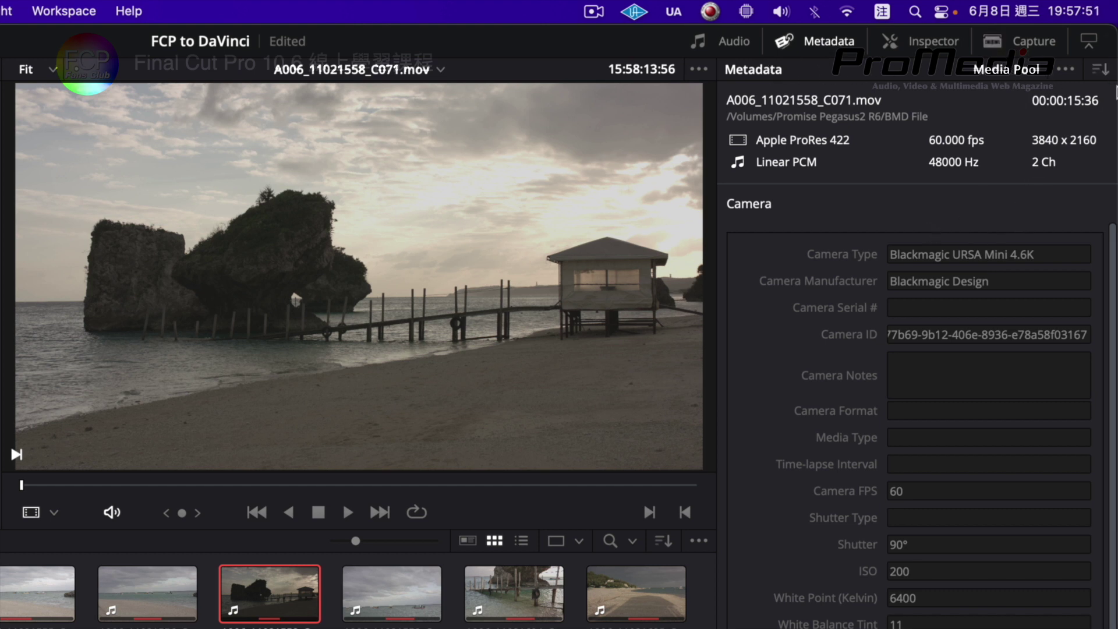
click(1100, 71)
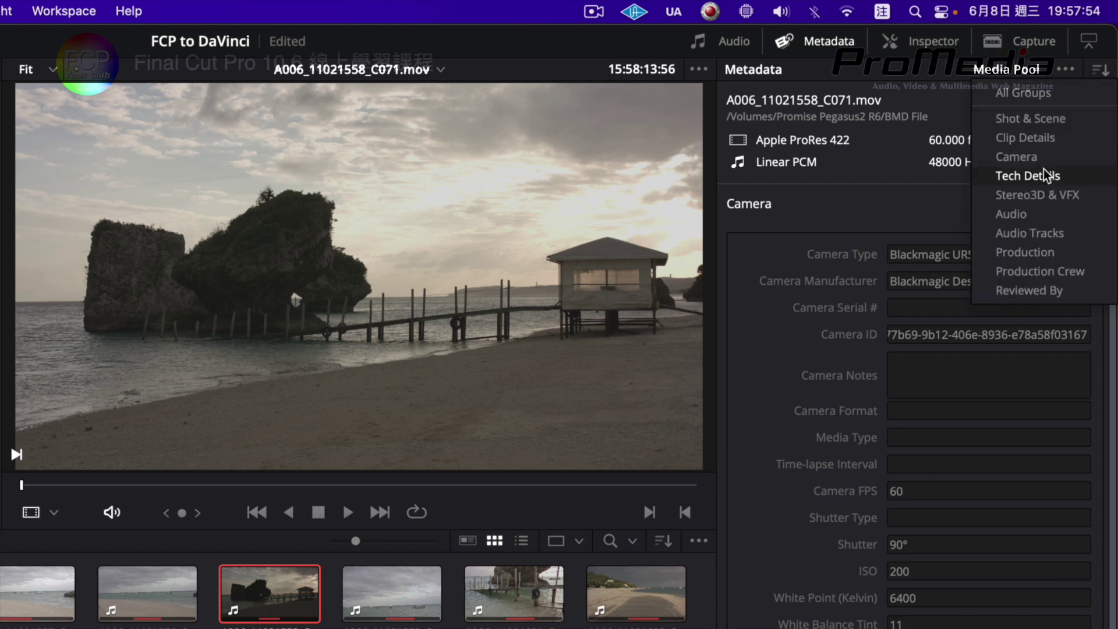
click(901, 172)
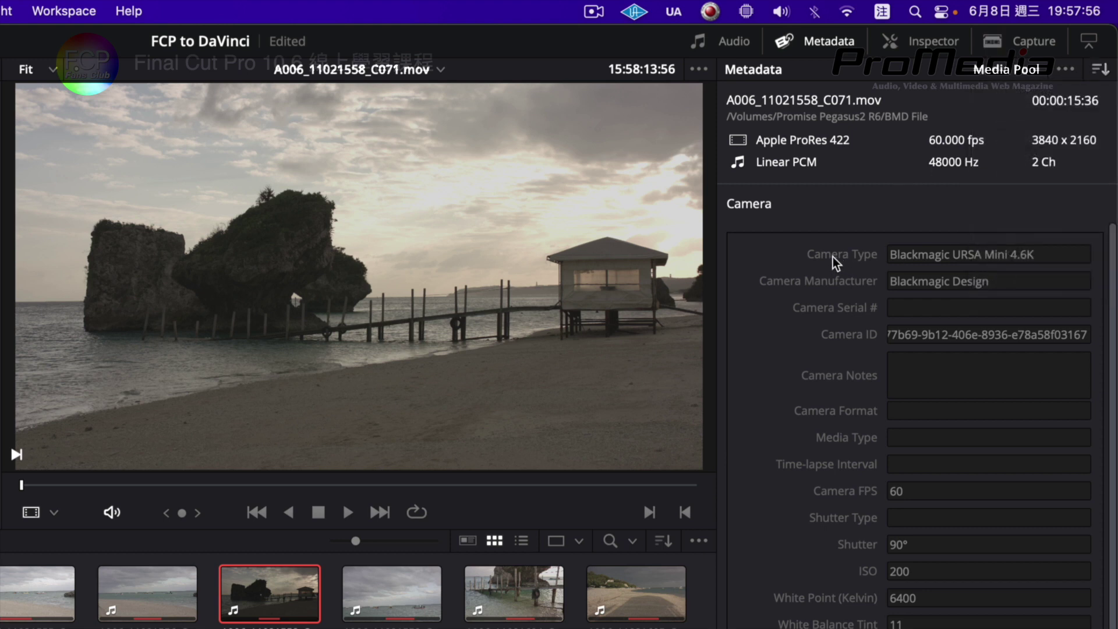
- Examine the clip's camera metadata: camera type, camera ID, serial number, white point and lens type
drag(1059, 254, 818, 247)
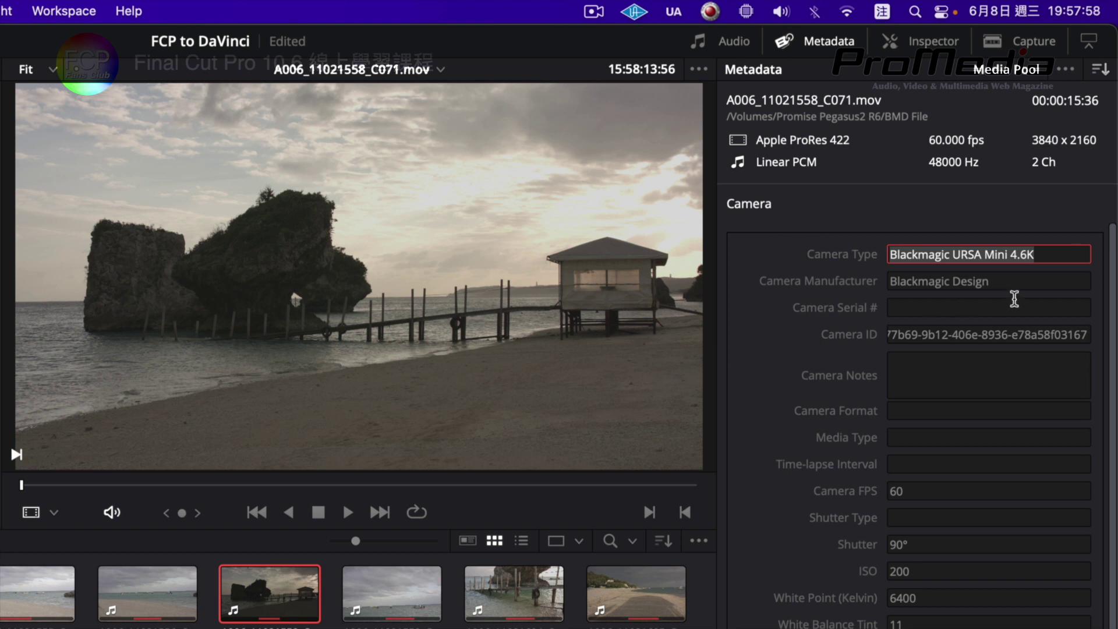
click(1011, 334)
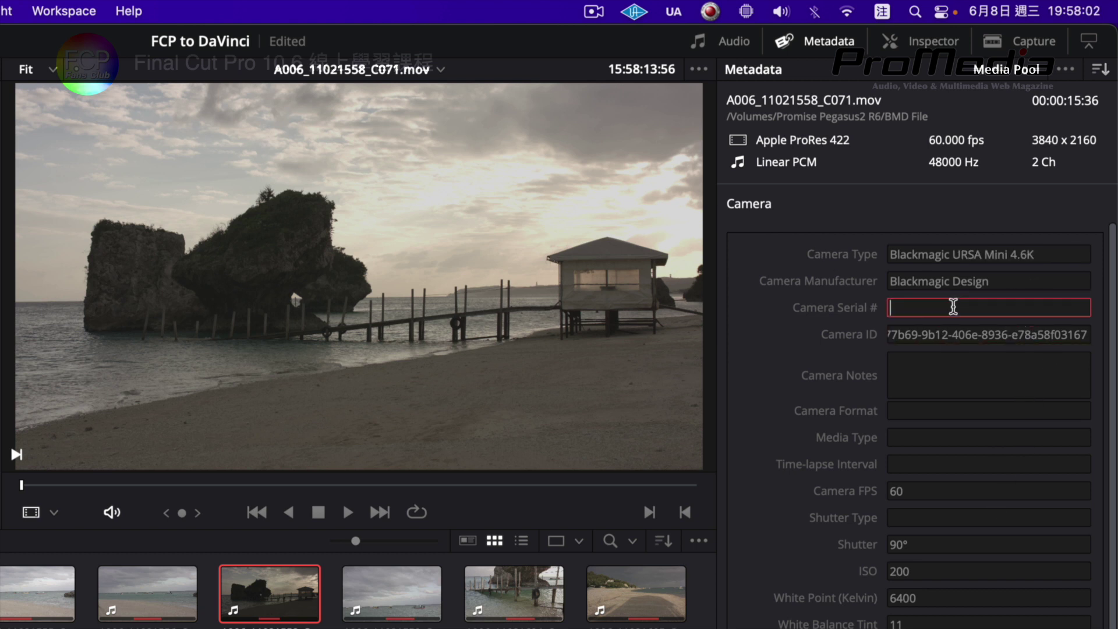
click(951, 307)
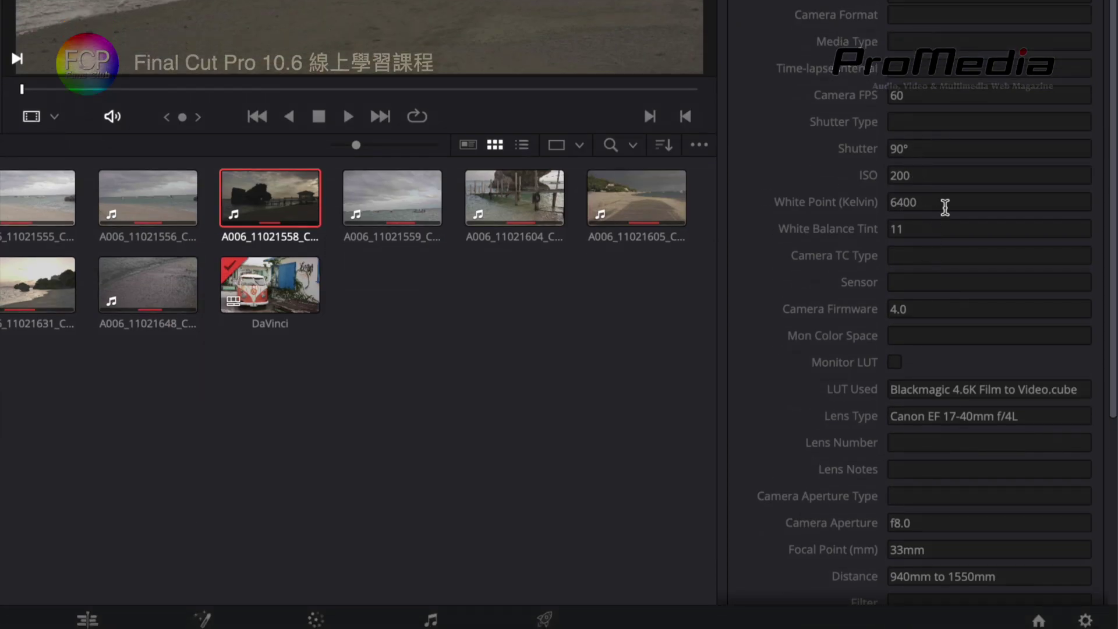
click(945, 202)
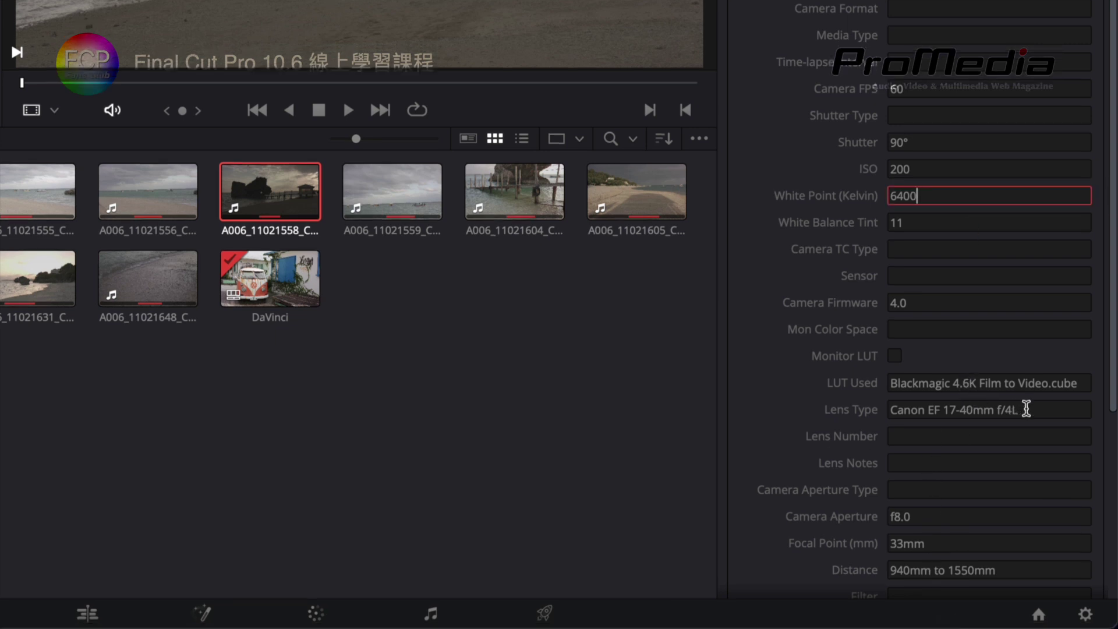
click(1025, 408)
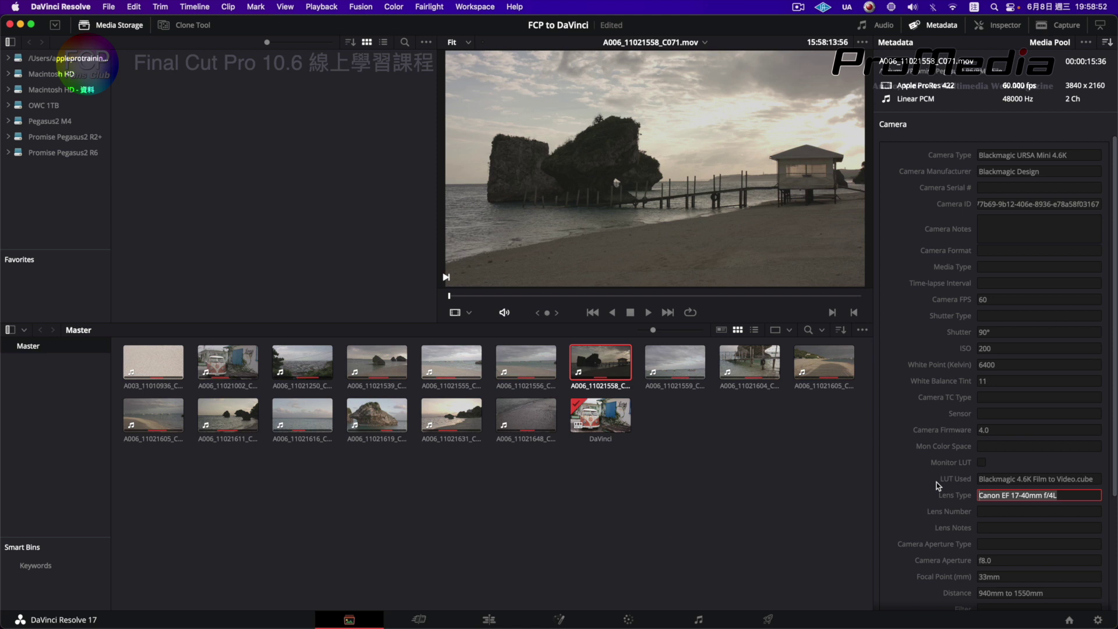
- Switch to Finder and open the MP4 存放 folder on the Promise Pegasus2 R6 drive
key(super+Tab)
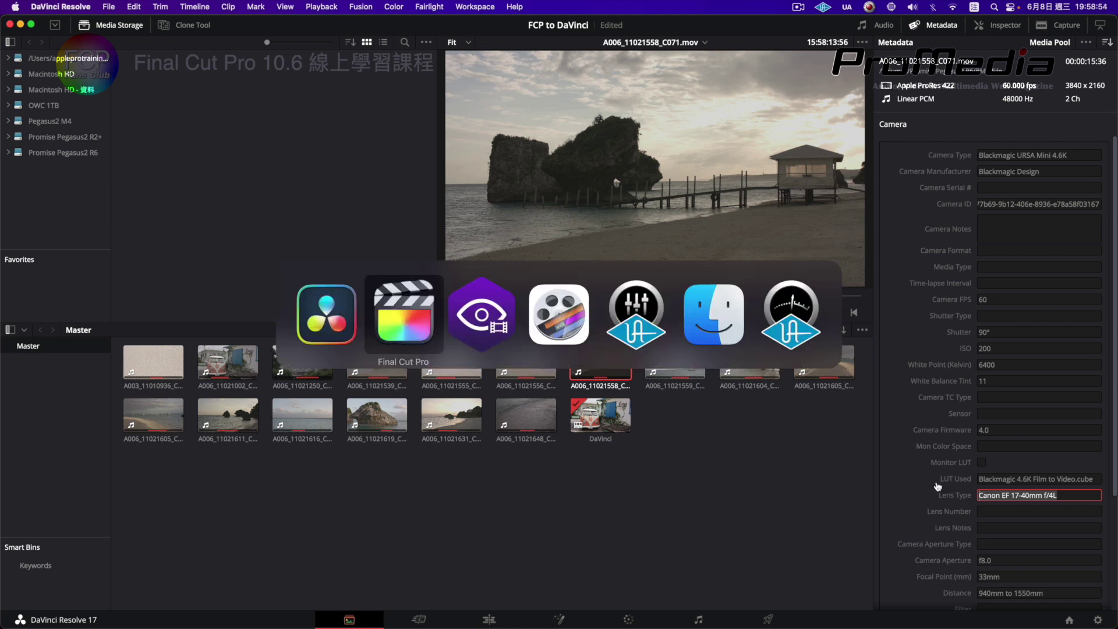
key(super+Tab)
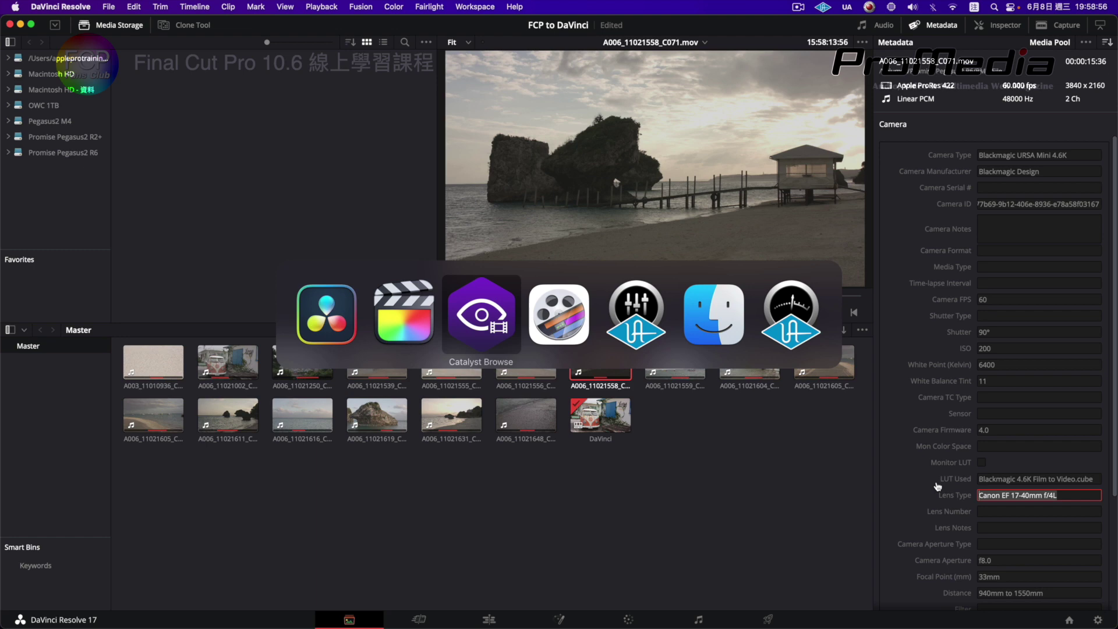
key(super+Tab)
key(super+Tab)
key(super+Tab)
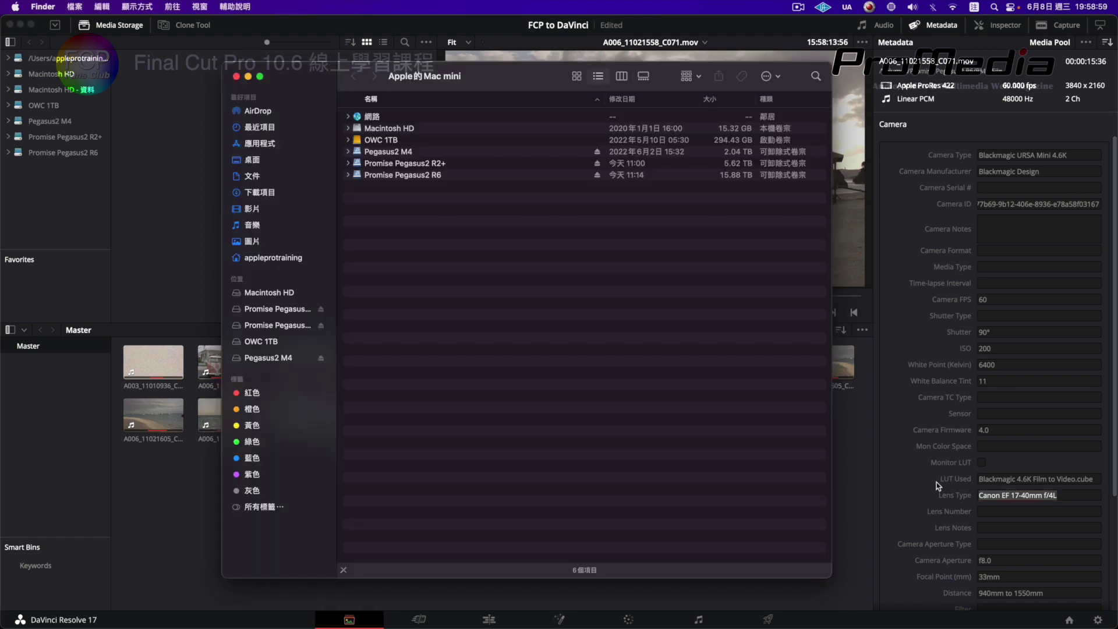
click(438, 175)
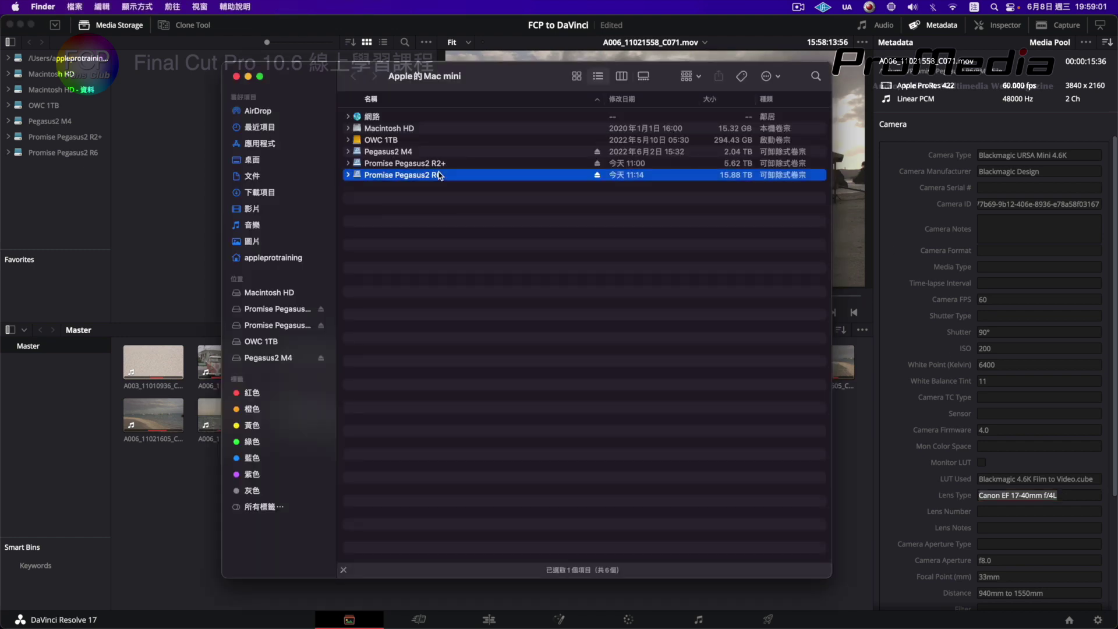
double_click(438, 174)
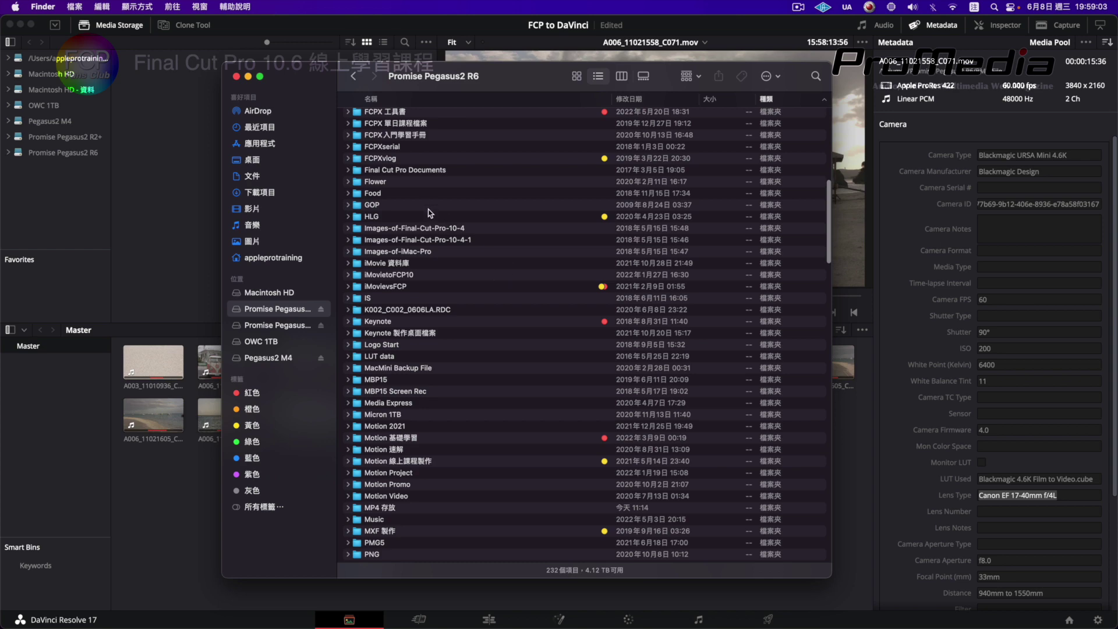
scroll(438, 351, down, 10)
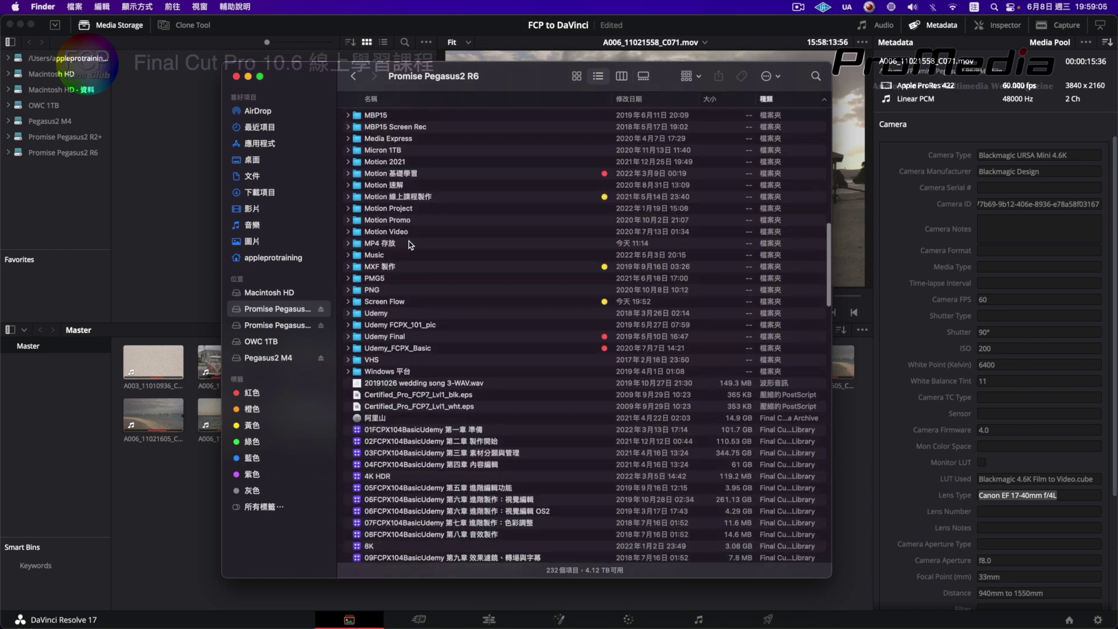
click(410, 243)
double_click(410, 243)
- Preview the file C0513.MP4 with Quick Look and close the preview
key(Down)
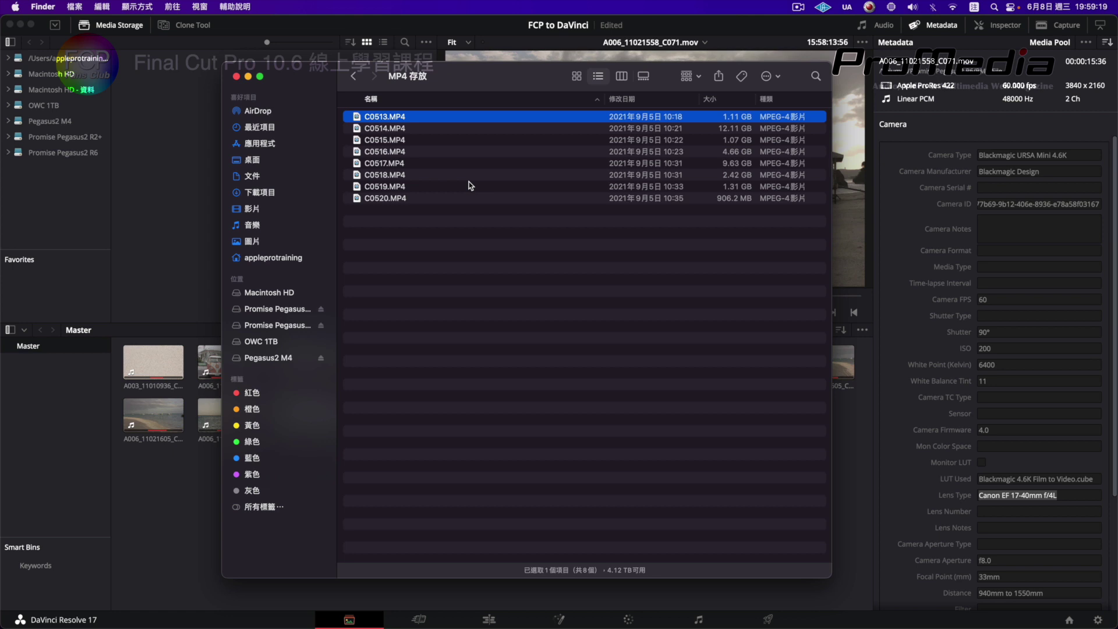
key(space)
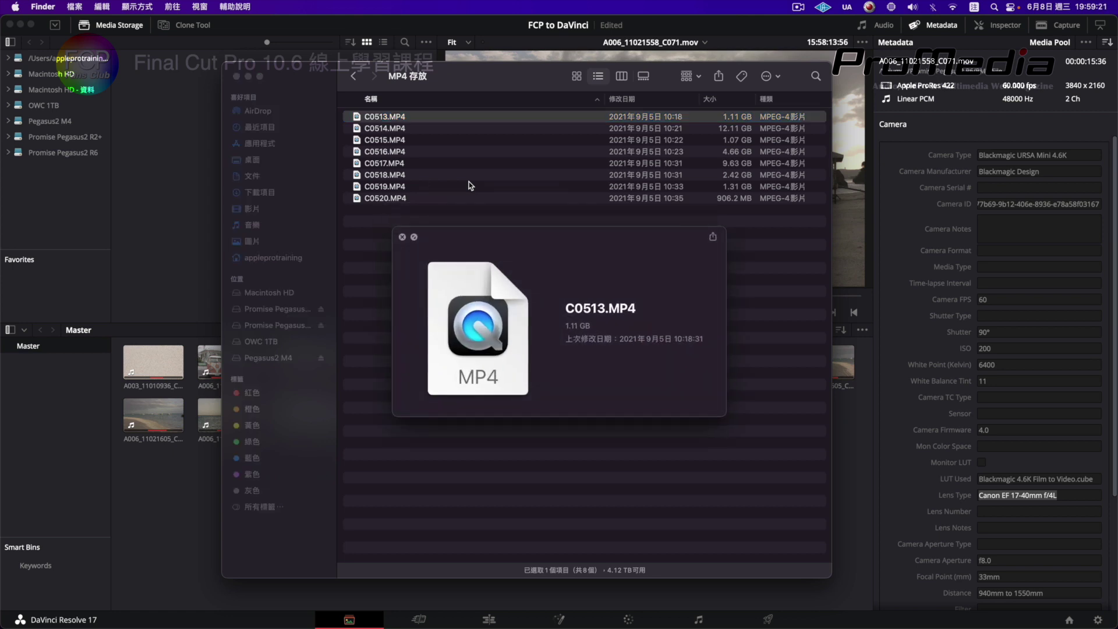
key(space)
- Switch to Catalyst Browse, check the program's version information and close it
key(super+Tab)
key(super+Tab)
key(super+Tab)
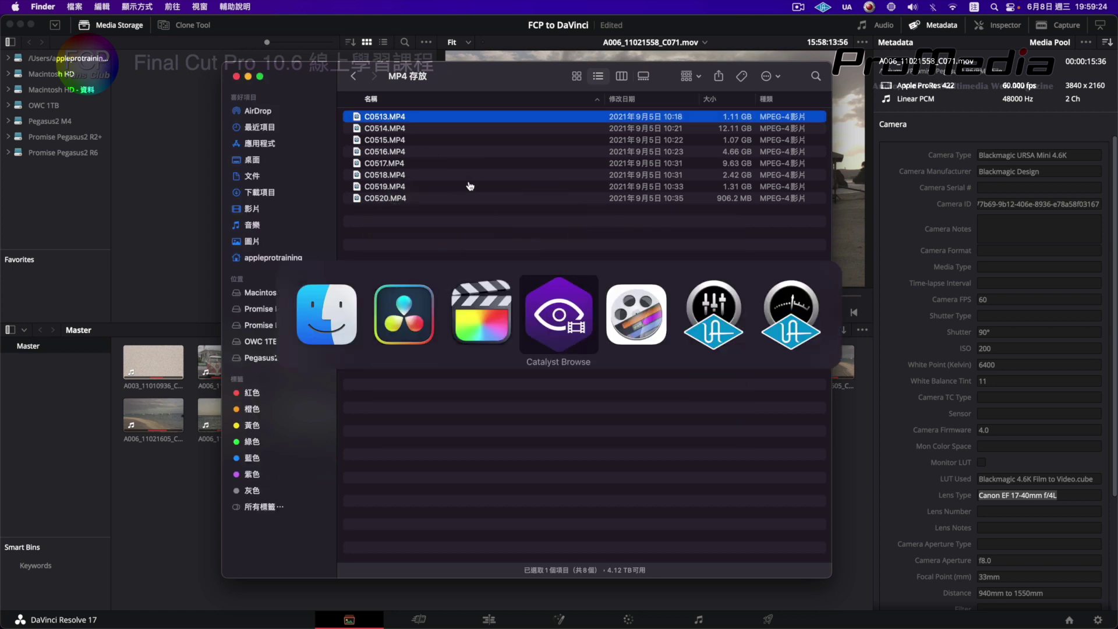
click(70, 6)
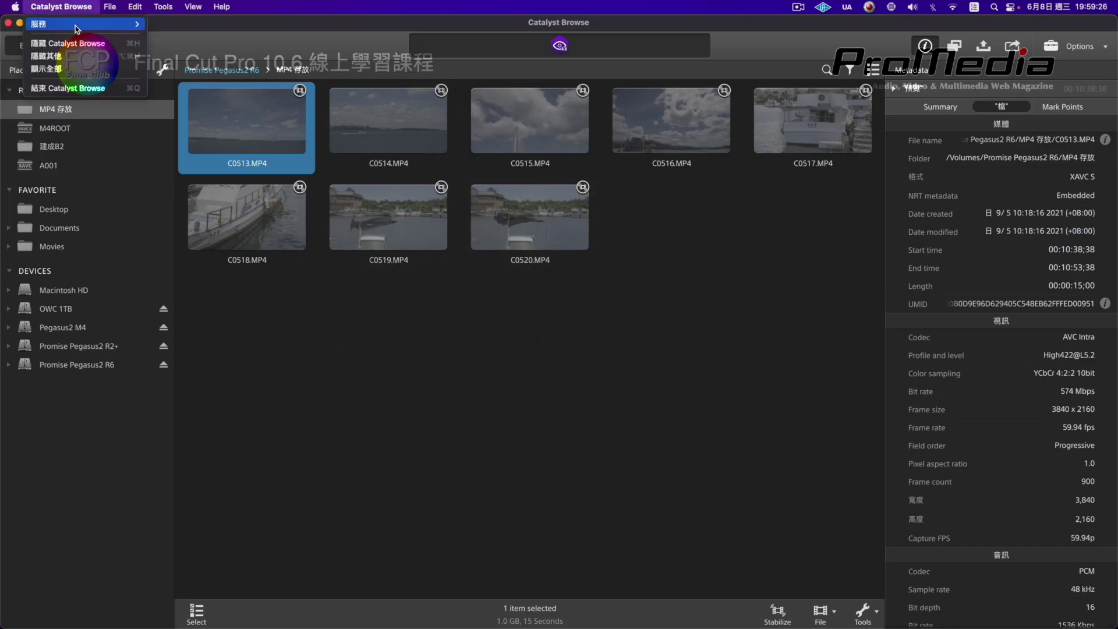
click(90, 7)
click(223, 7)
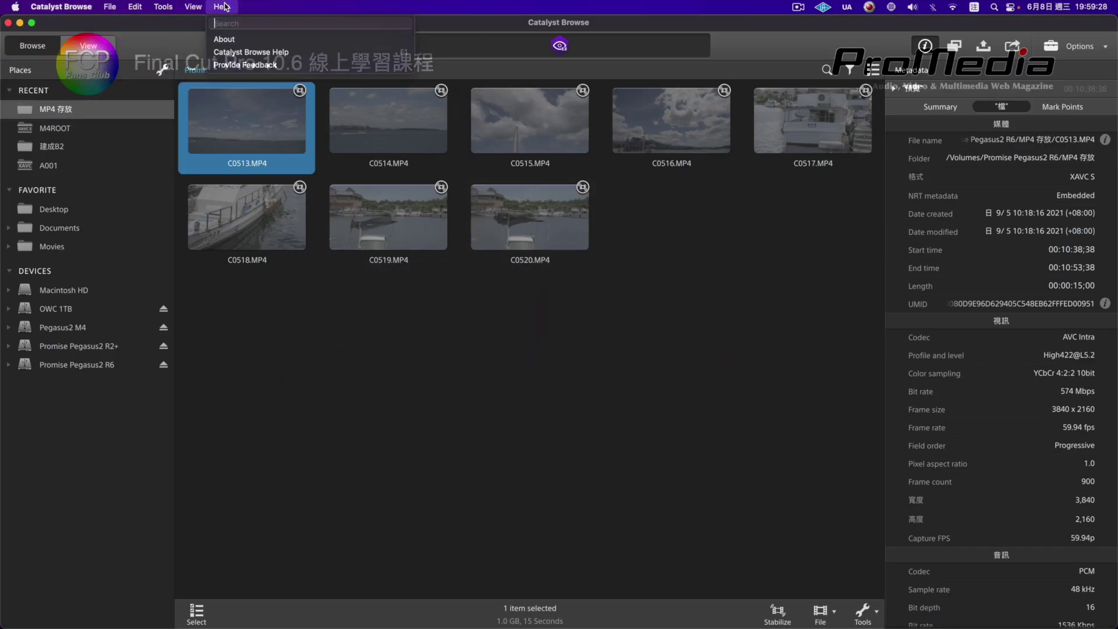
click(224, 39)
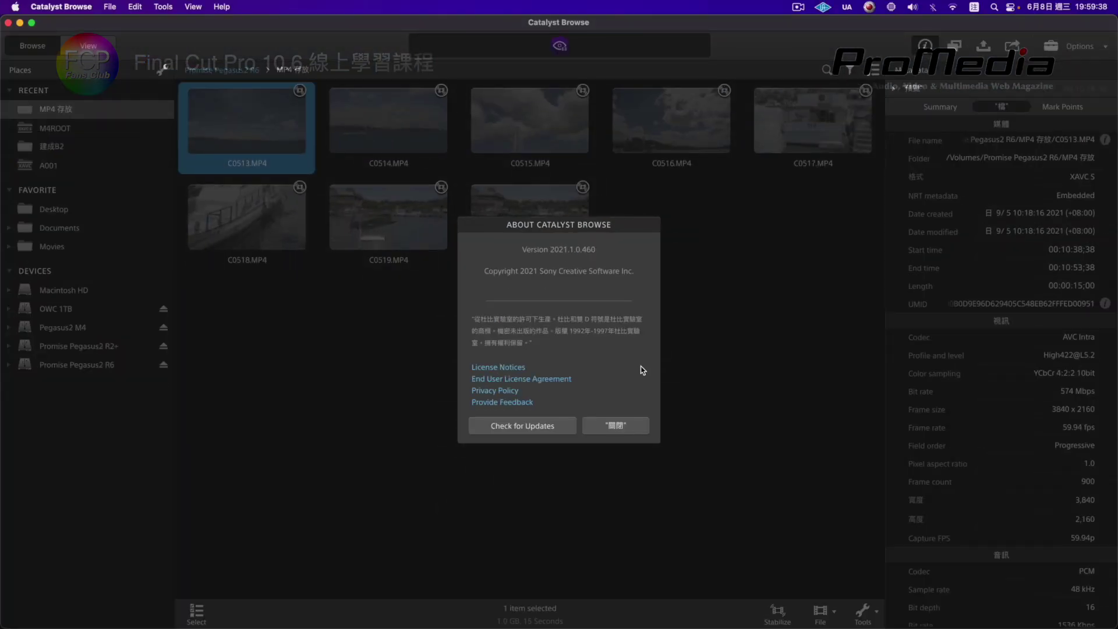
click(655, 552)
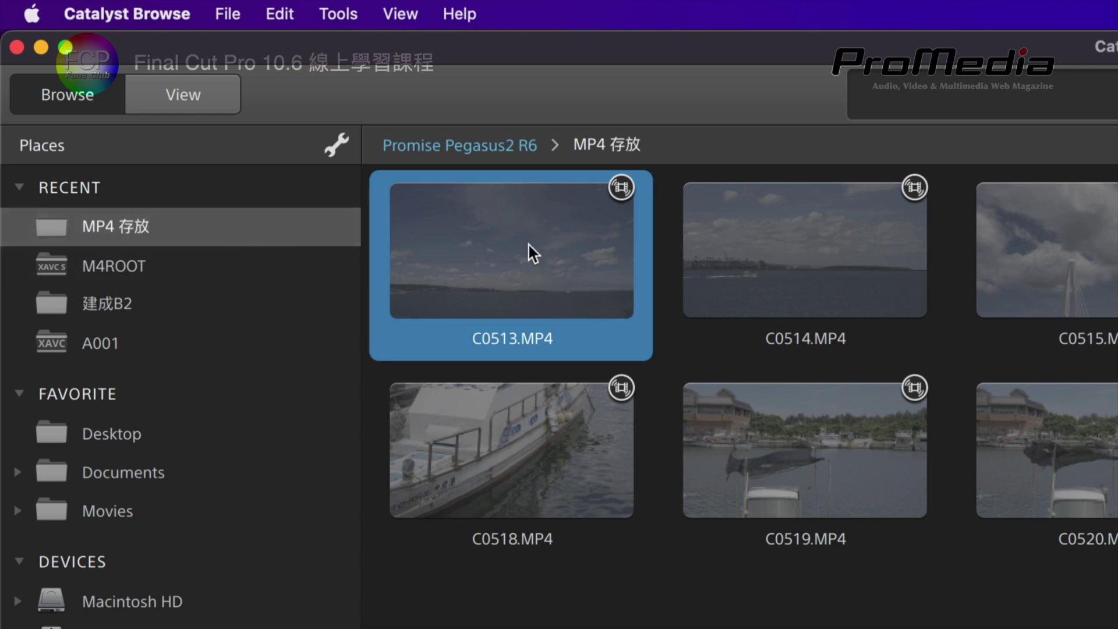
- Examine the media, video, audio and acquisition metadata of C0513.MP4 in the MP4 存放 folder
click(498, 427)
click(501, 270)
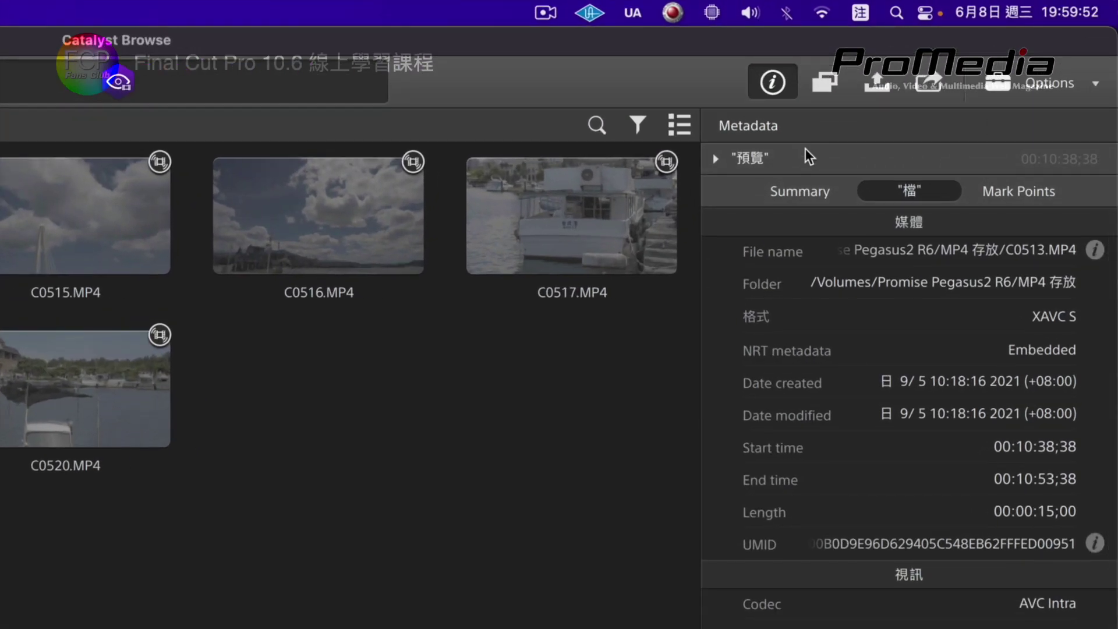
click(778, 84)
click(777, 86)
scroll(1005, 554, down, 10)
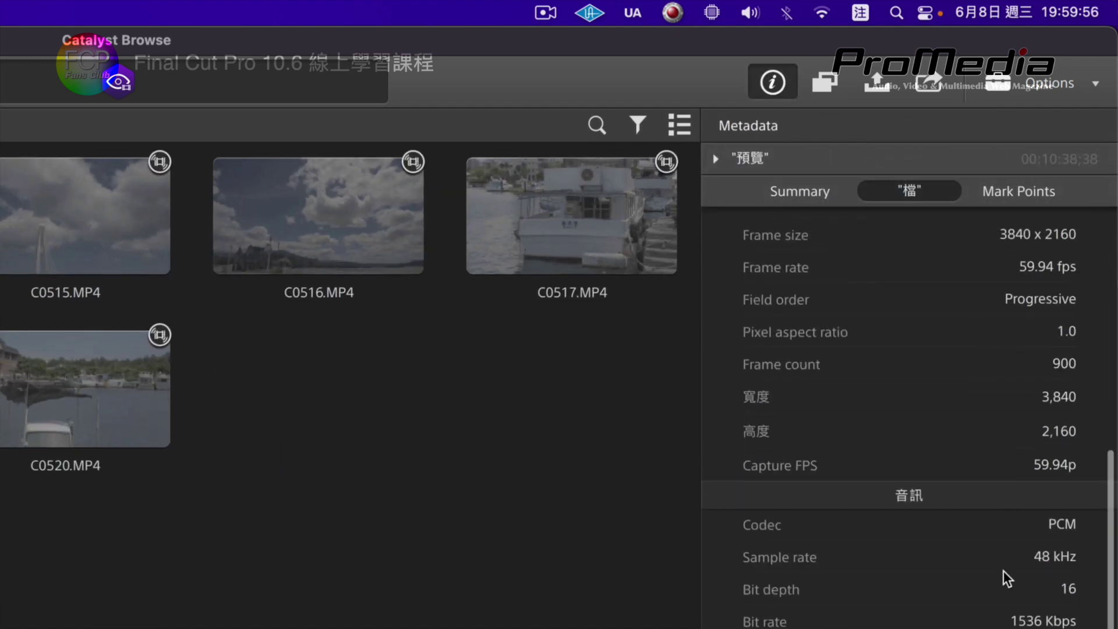
scroll(990, 412, up, 6)
scroll(990, 414, down, 3)
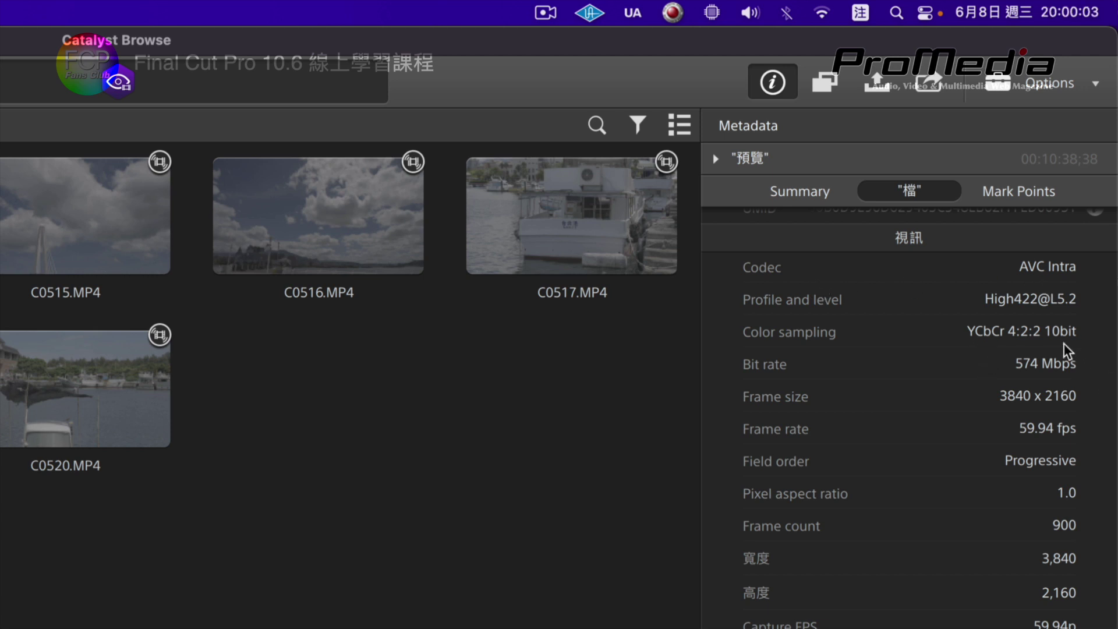
scroll(1010, 453, down, 2)
scroll(1010, 453, down, 5)
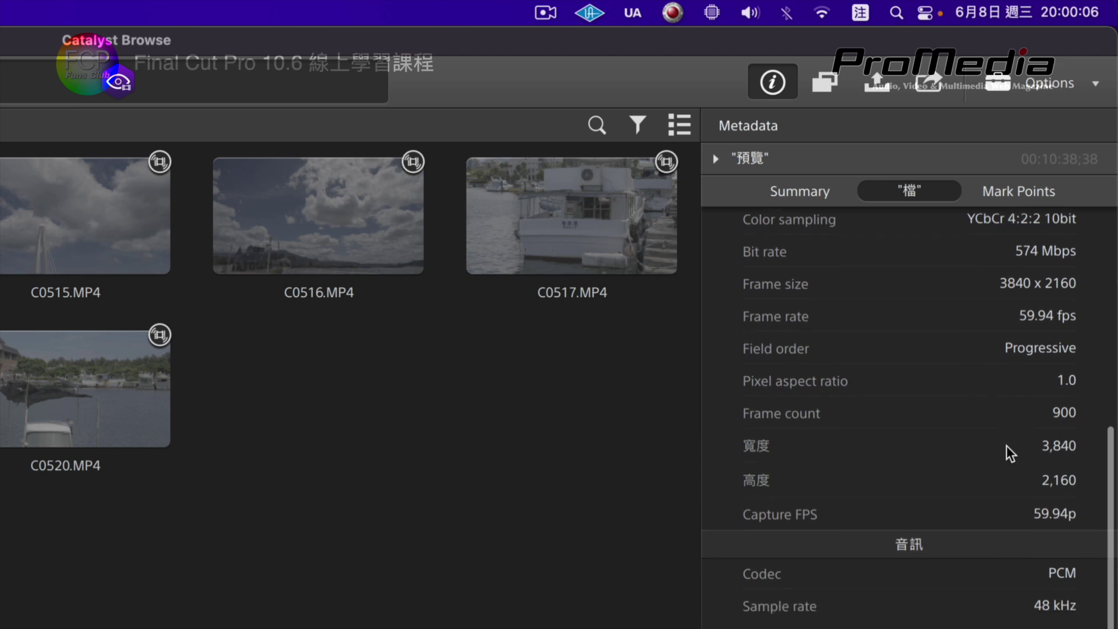
scroll(1006, 446, down, 7)
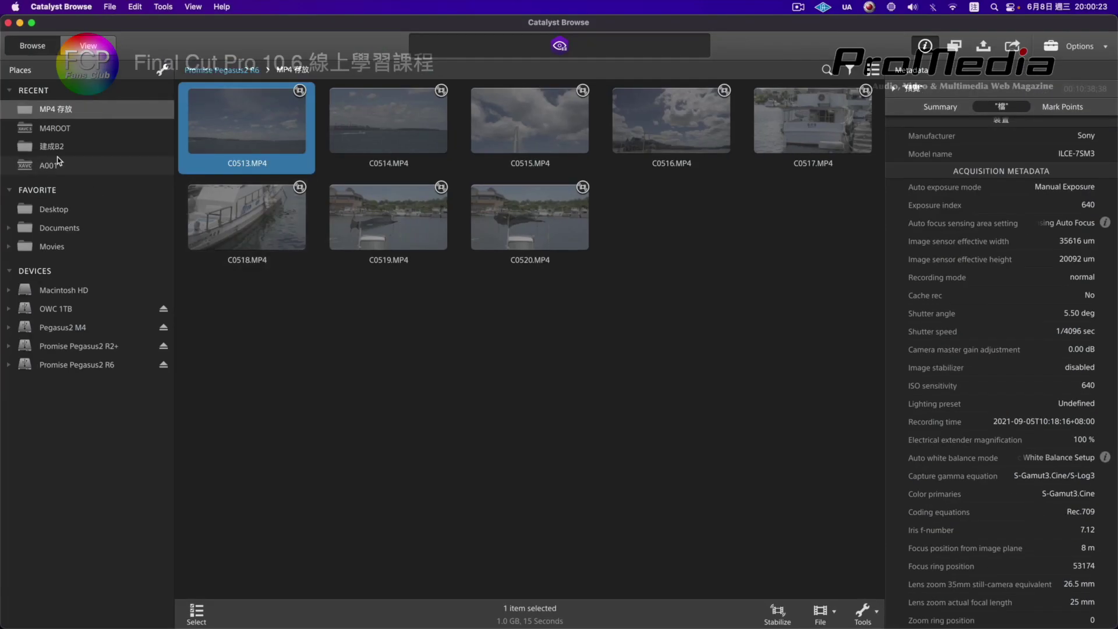
- Open the recent M4ROOT folder, select C0513.MP4 and examine its file and acquisition metadata
click(71, 128)
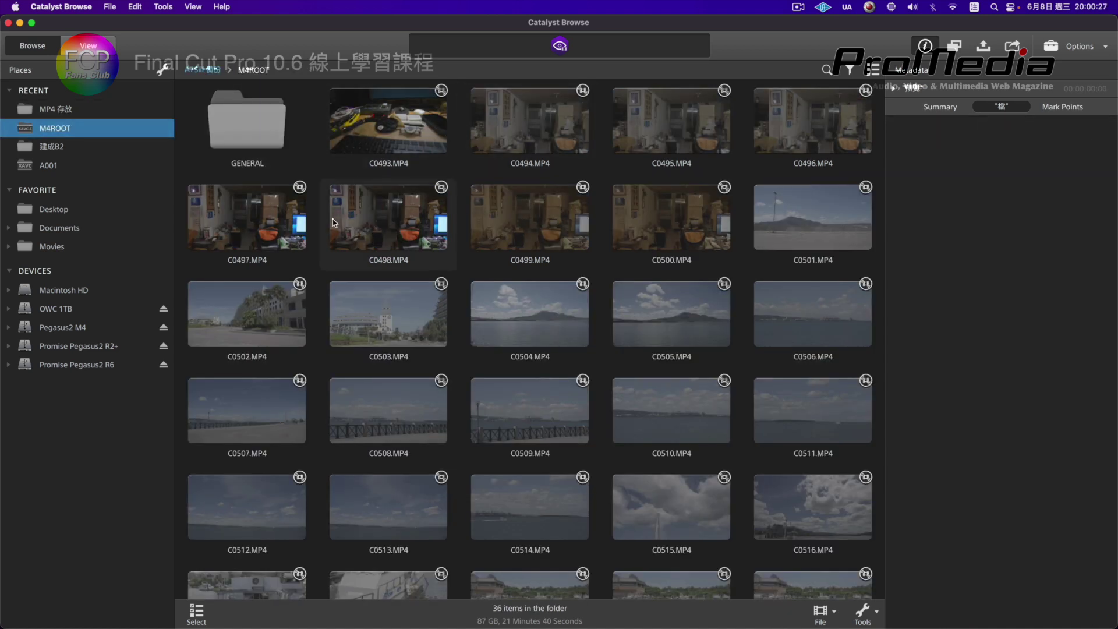
scroll(332, 218, down, 2)
scroll(389, 355, down, 4)
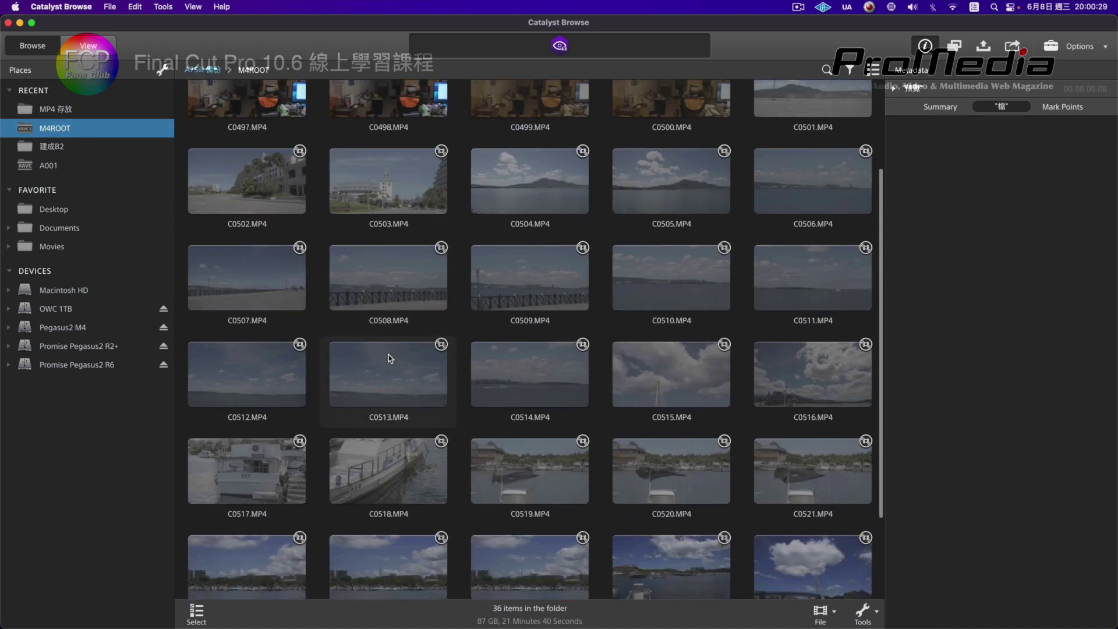
click(406, 388)
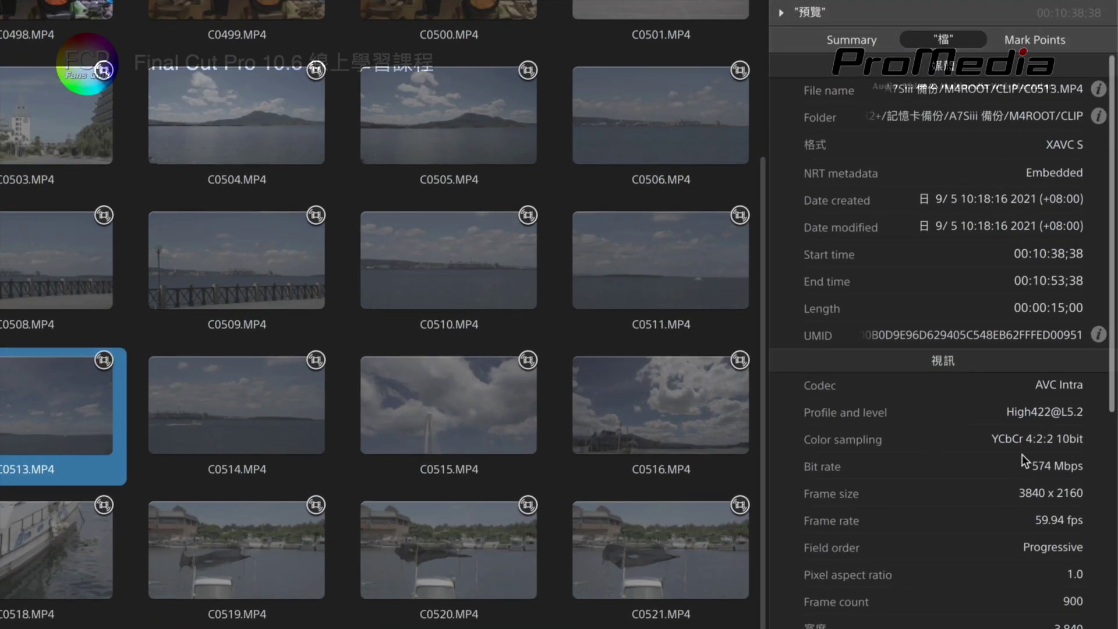
scroll(1022, 462, down, 15)
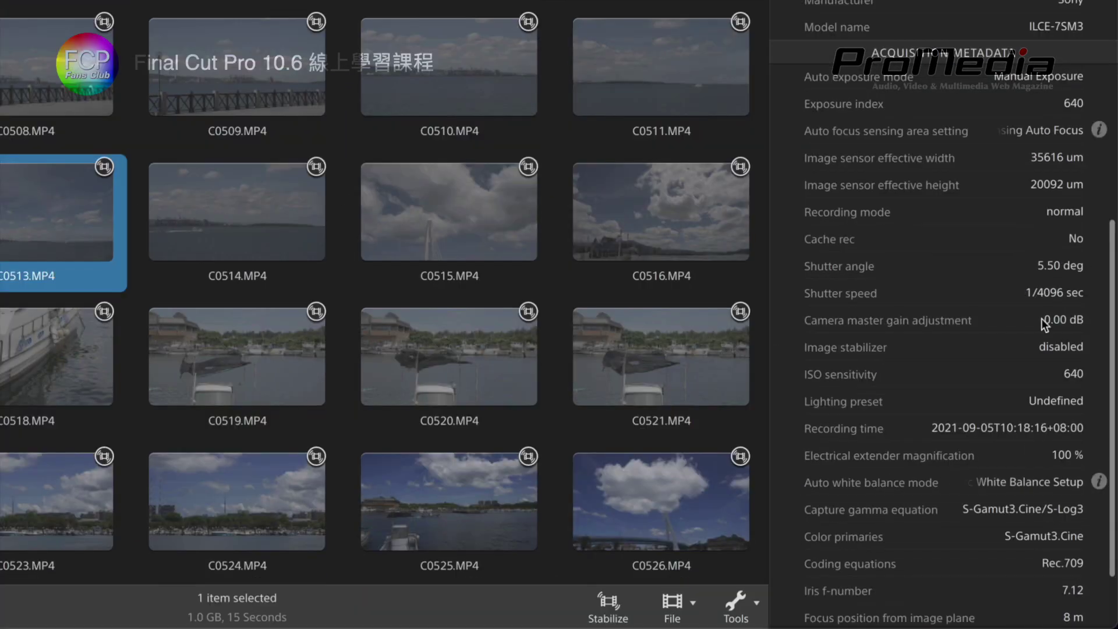
scroll(1042, 317, down, 3)
scroll(1042, 317, up, 5)
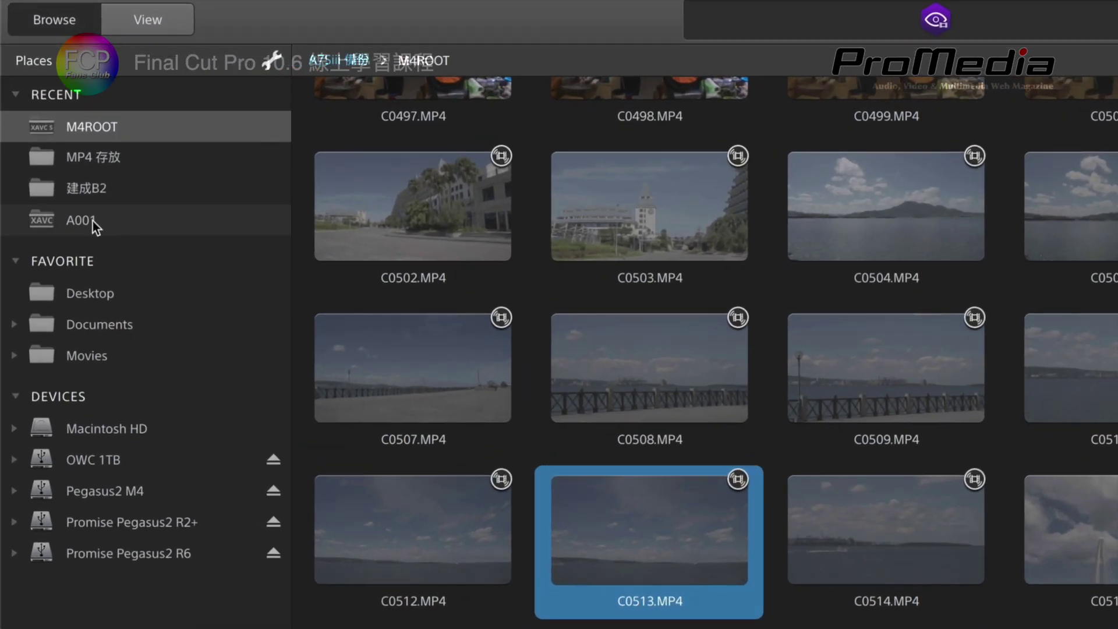
- Open the recent A001 folder, select A001C003_150325OV.MXF and examine its video, related files, device and acquisition metadata
click(76, 219)
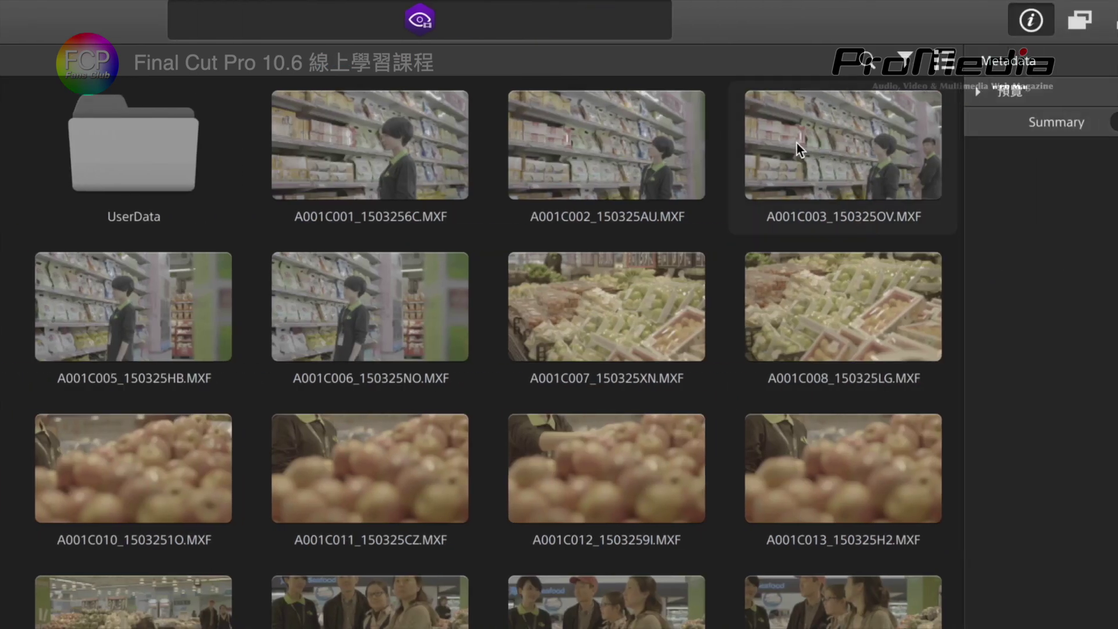
click(844, 141)
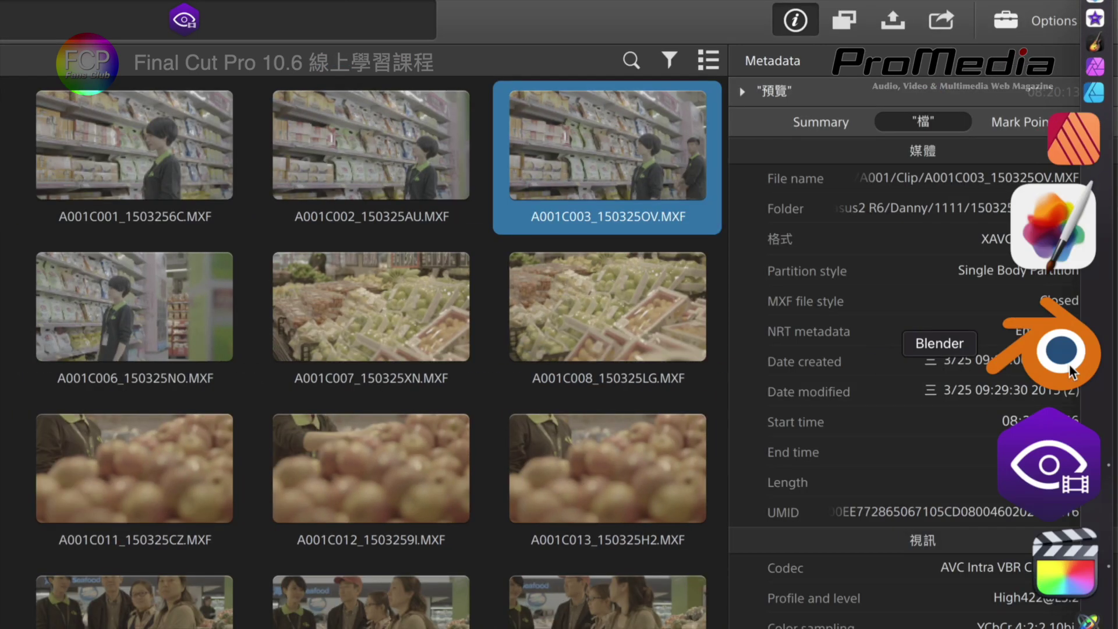
scroll(838, 285, down, 5)
scroll(836, 282, down, 3)
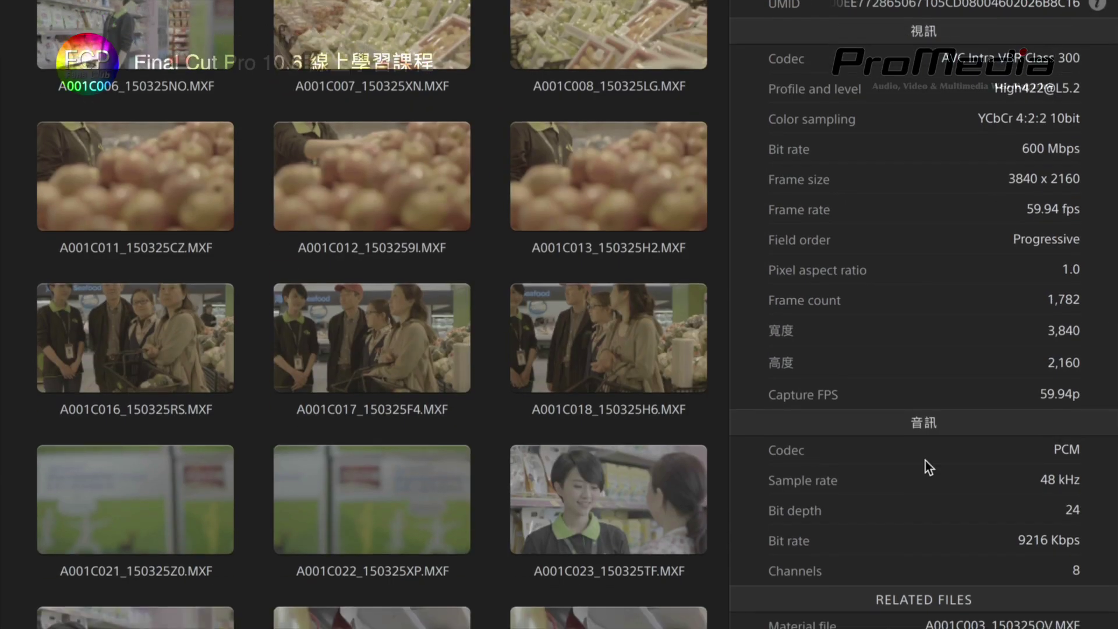
scroll(924, 459, down, 12)
scroll(925, 460, down, 3)
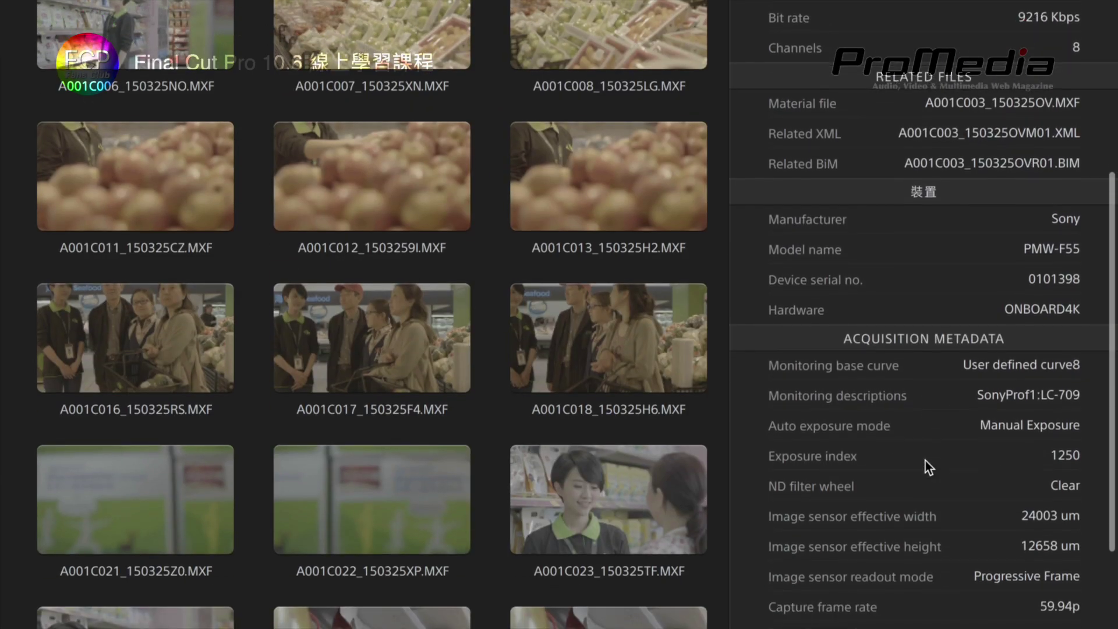
scroll(992, 307, up, 1)
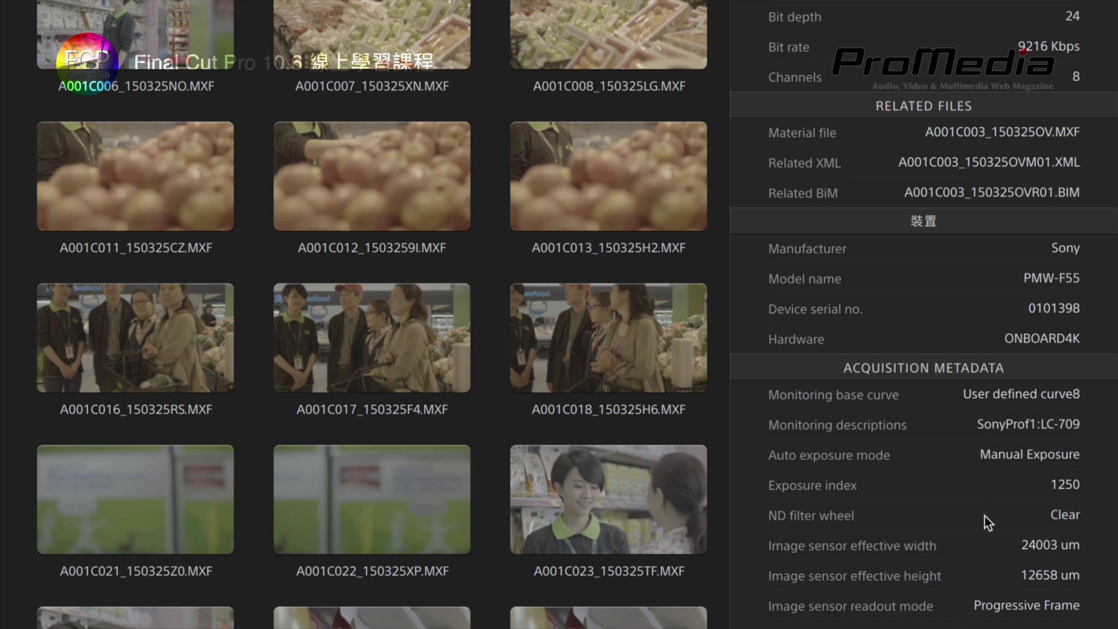
scroll(984, 516, down, 6)
scroll(984, 495, down, 6)
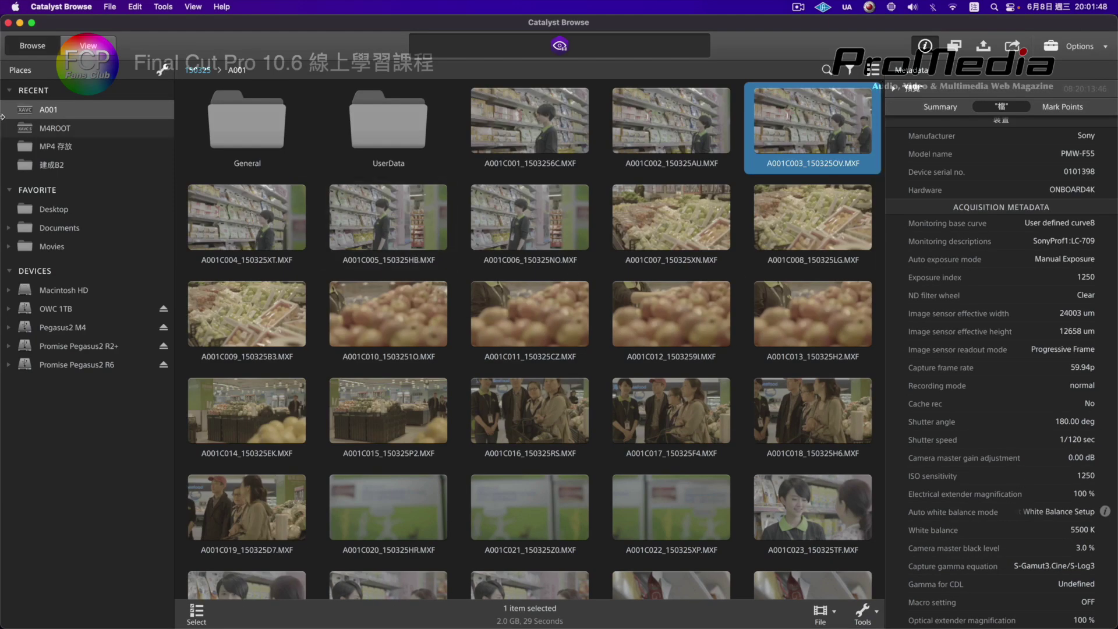
- Open the recent 建成B2 folder, select C0008.MP4 and examine its video, audio, device and acquisition metadata
click(57, 166)
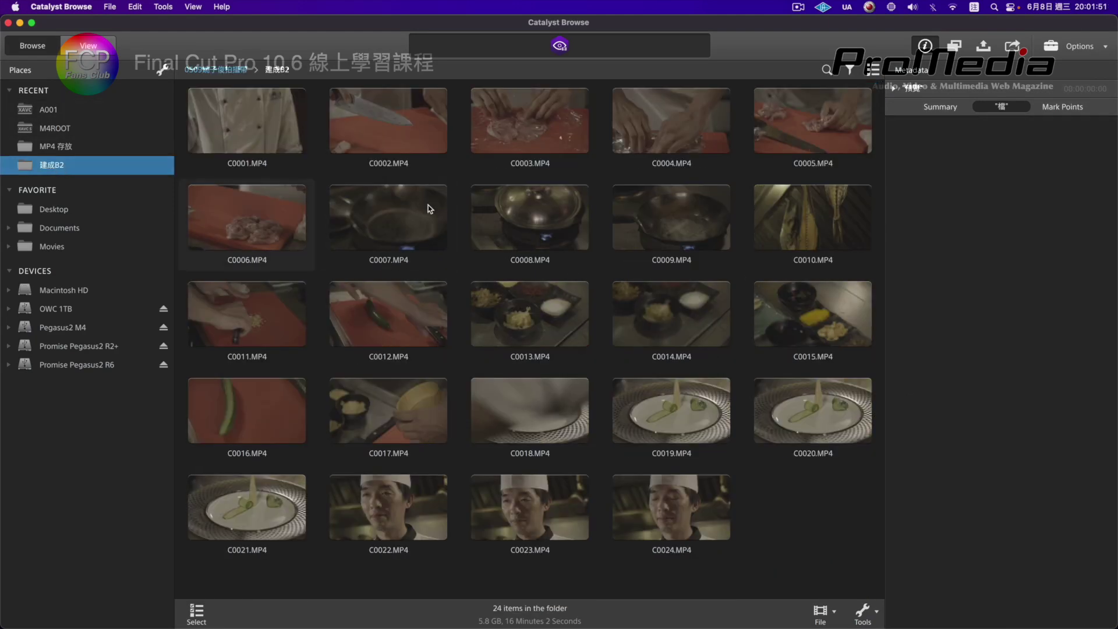
click(531, 226)
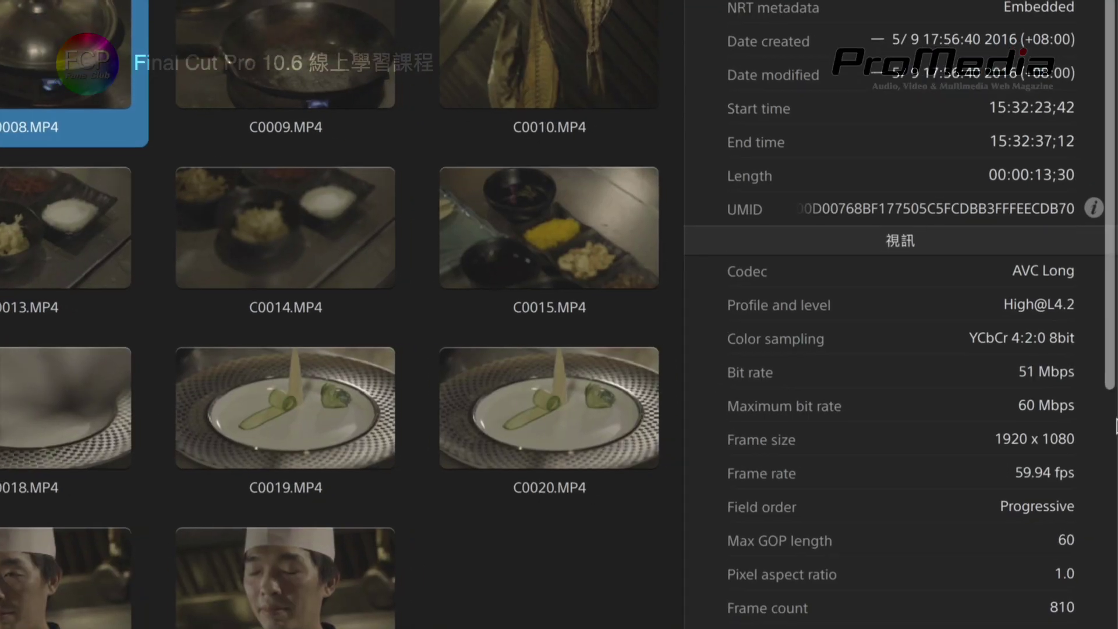
scroll(971, 309, down, 2)
scroll(962, 305, down, 6)
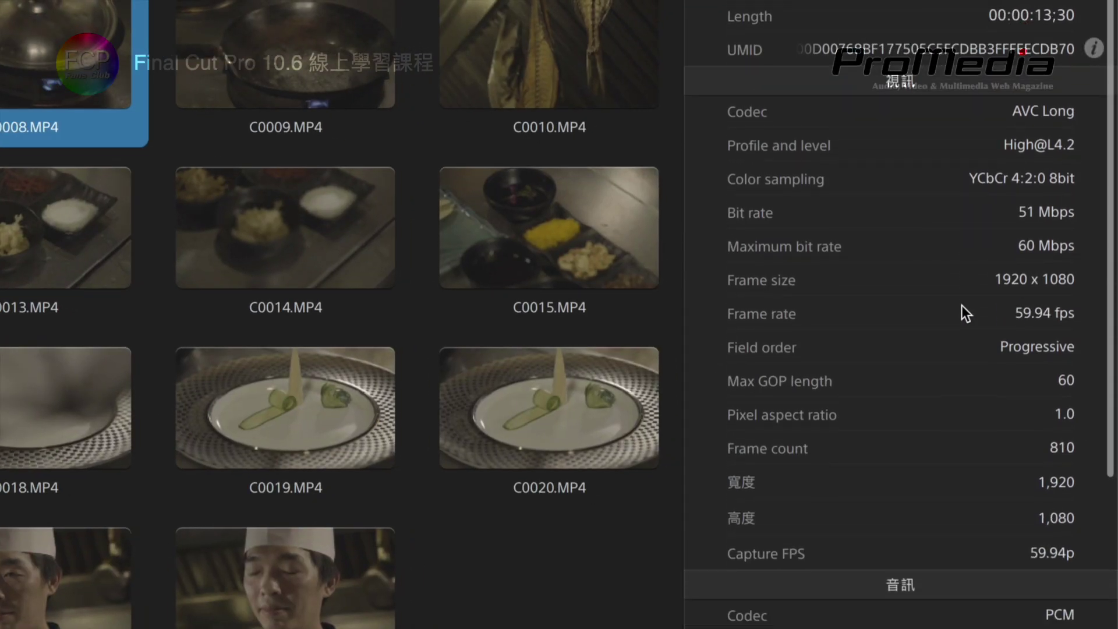
scroll(962, 305, down, 10)
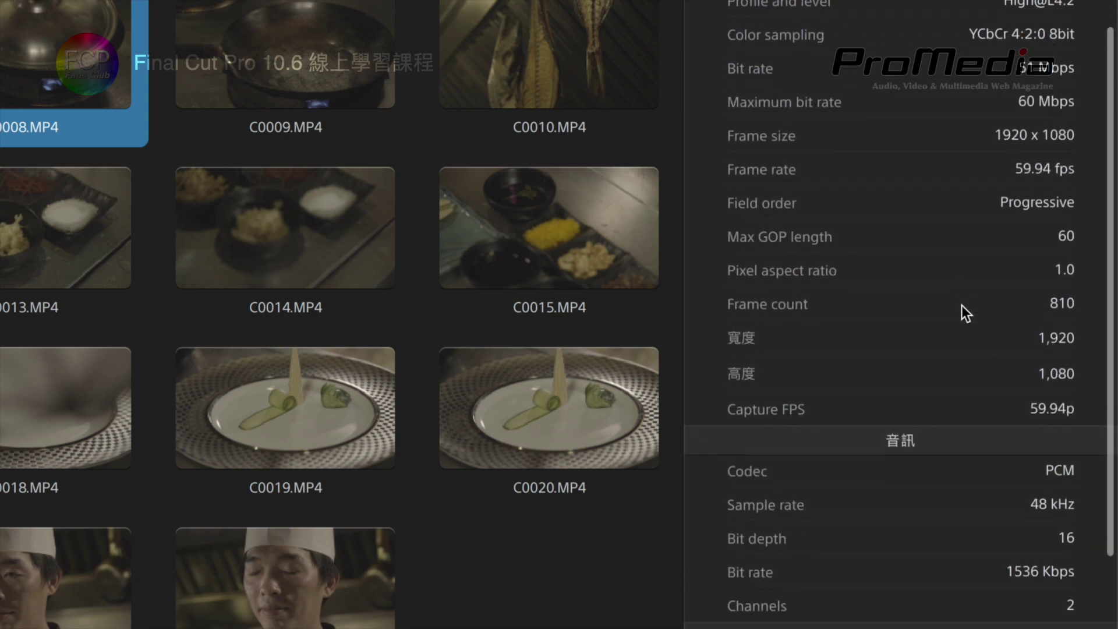
scroll(962, 305, down, 1)
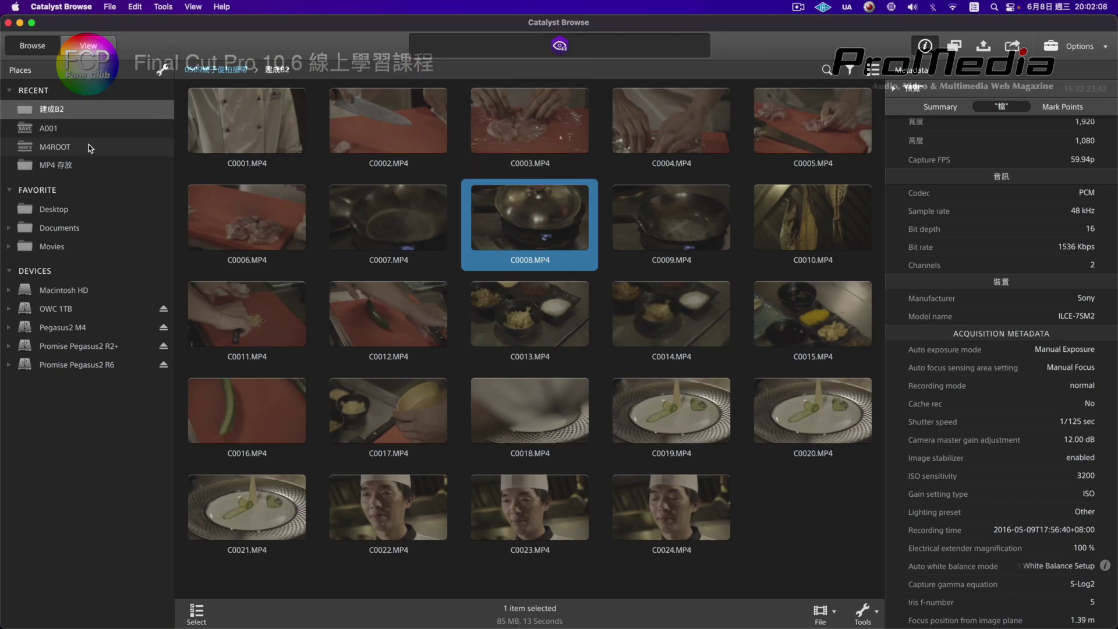
- Look through the clips in the M4ROOT folder and return to the MP4 存放 folder
click(111, 139)
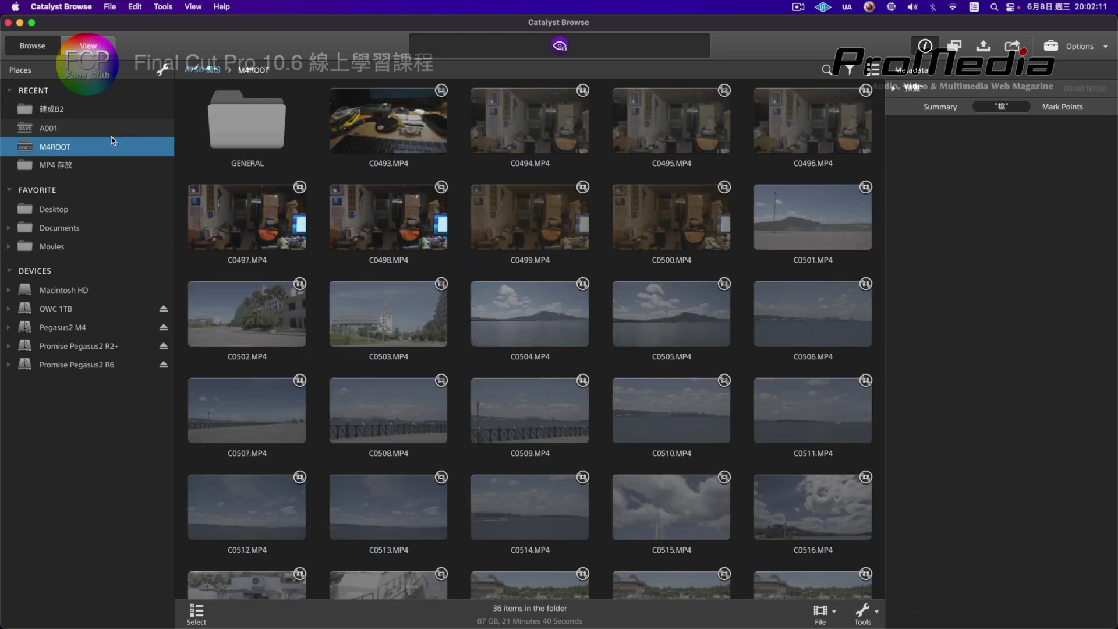
scroll(229, 264, down, 3)
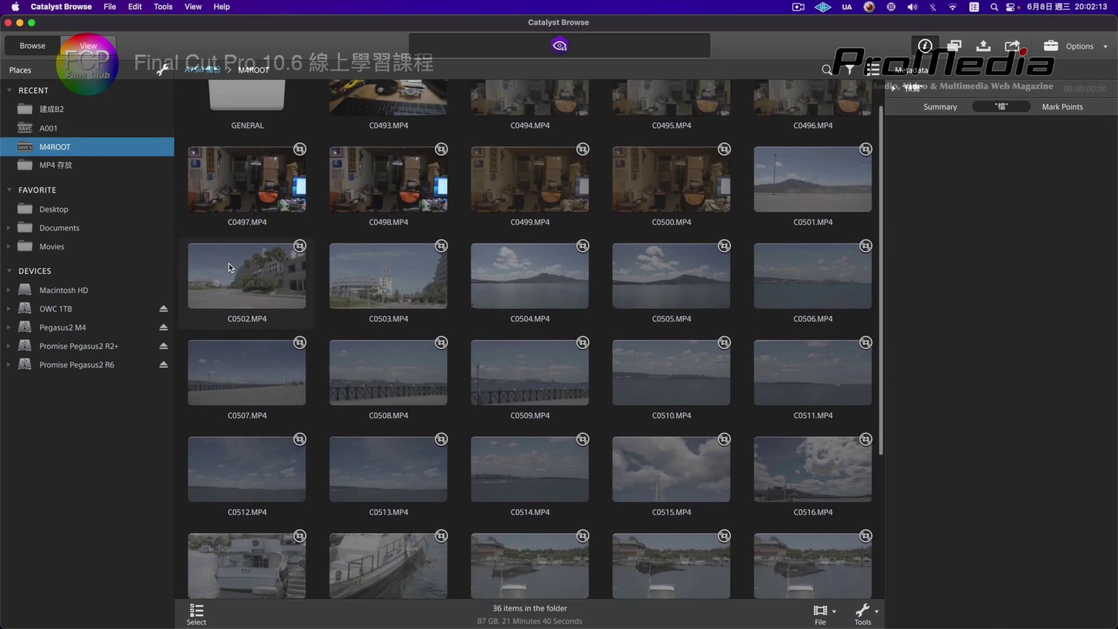
scroll(229, 267, down, 1)
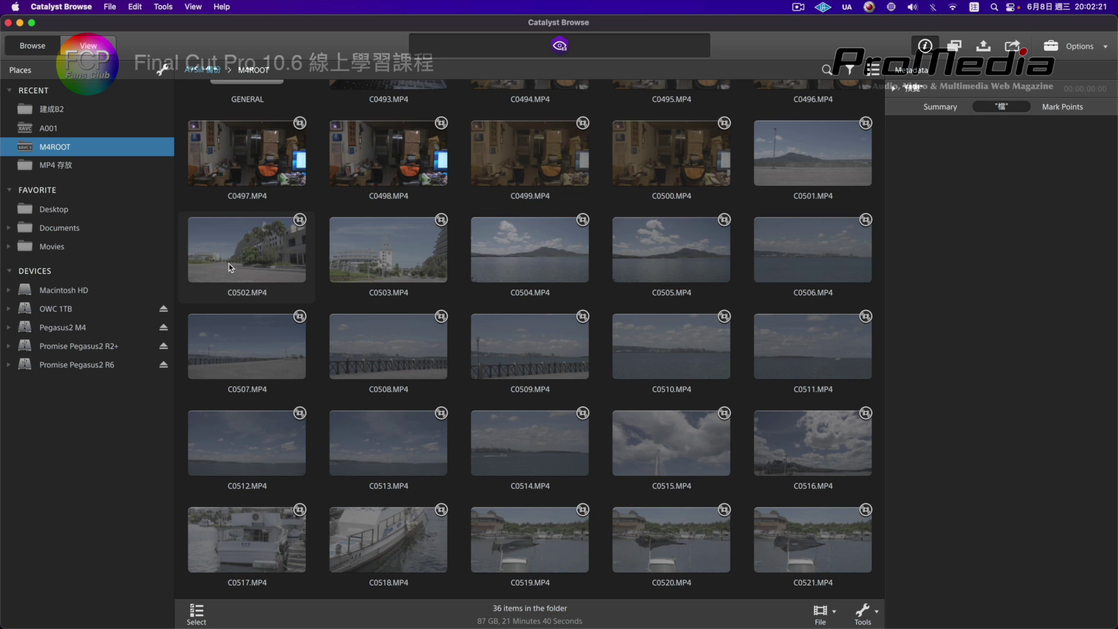
click(64, 166)
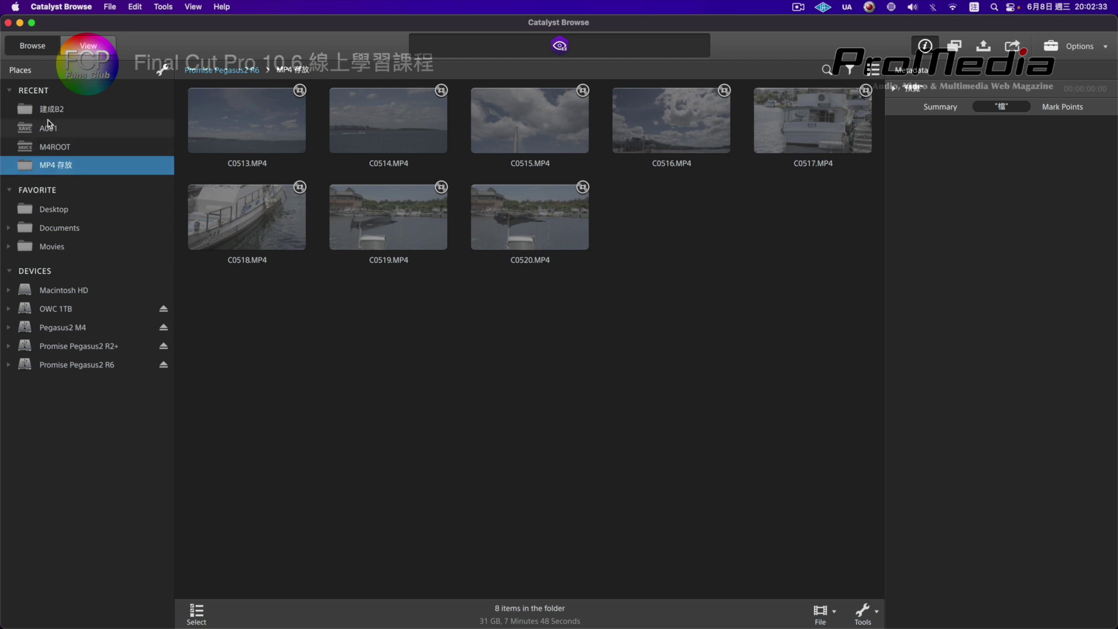
- Show the Catalyst Browse version information again and close it
click(79, 7)
mouse_move(79, 25)
mouse_move(221, 7)
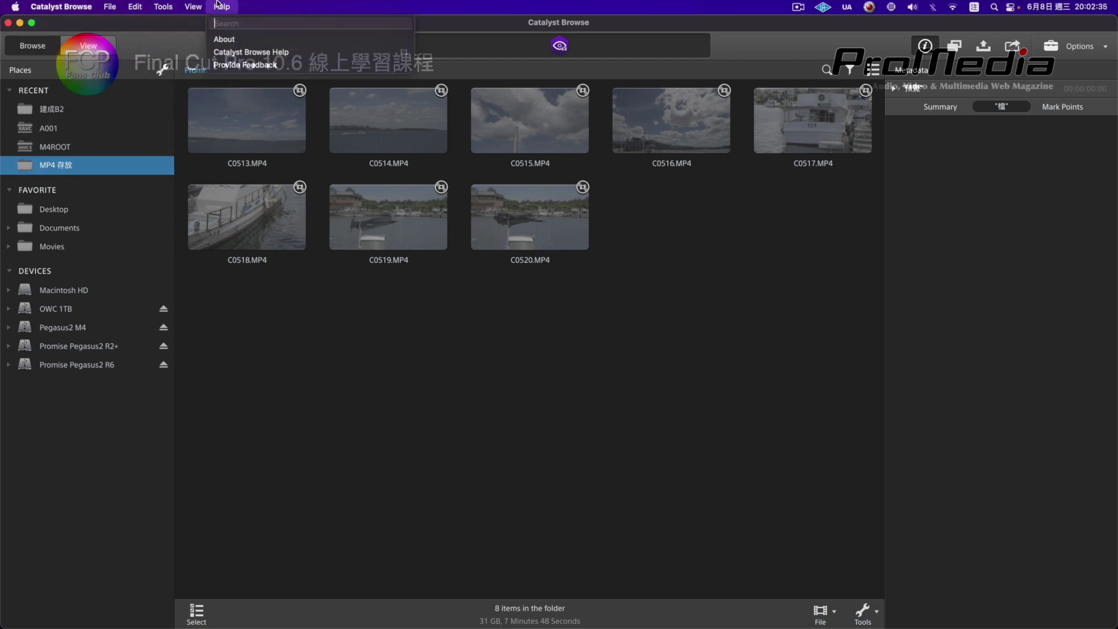
click(233, 36)
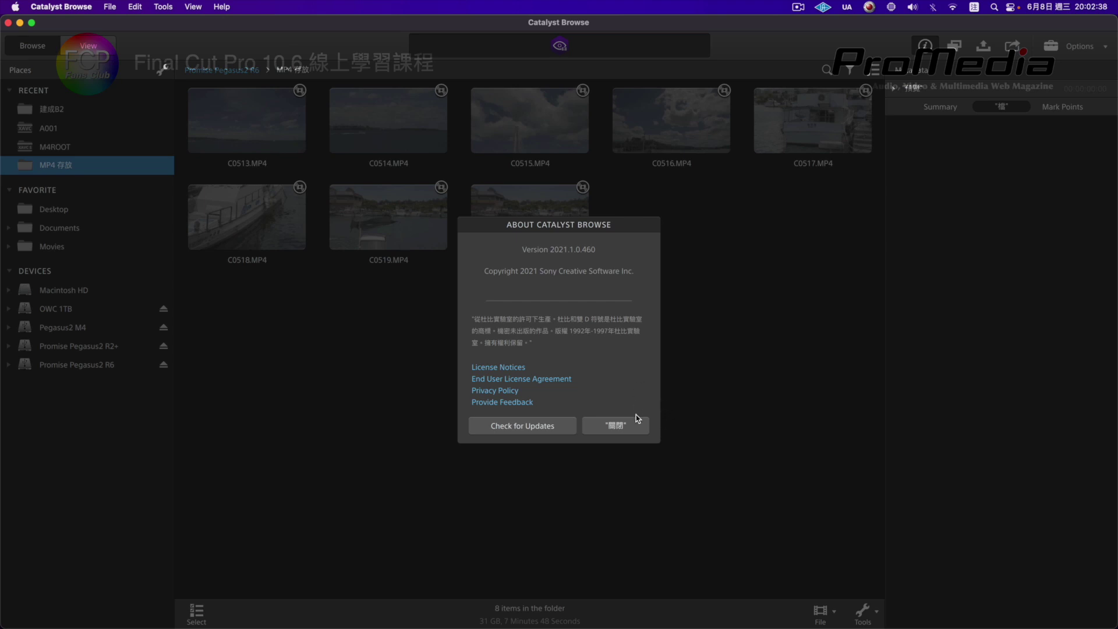
click(628, 428)
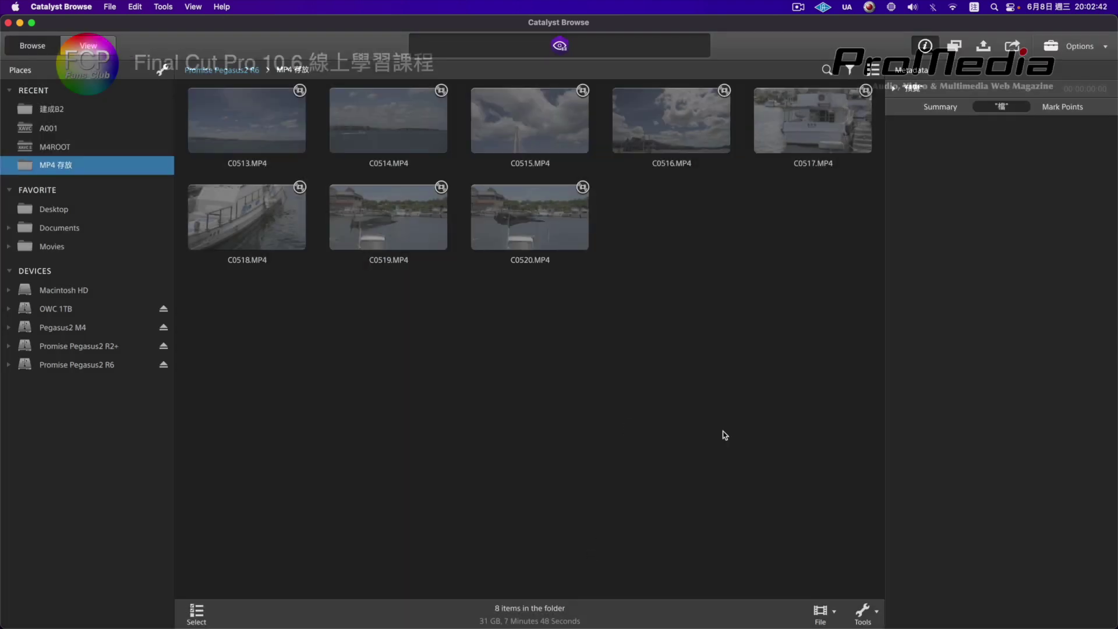
- Switch to Safari and open the Sony Creative Software website at sonycreativesoftware.com
mouse_move(1116, 391)
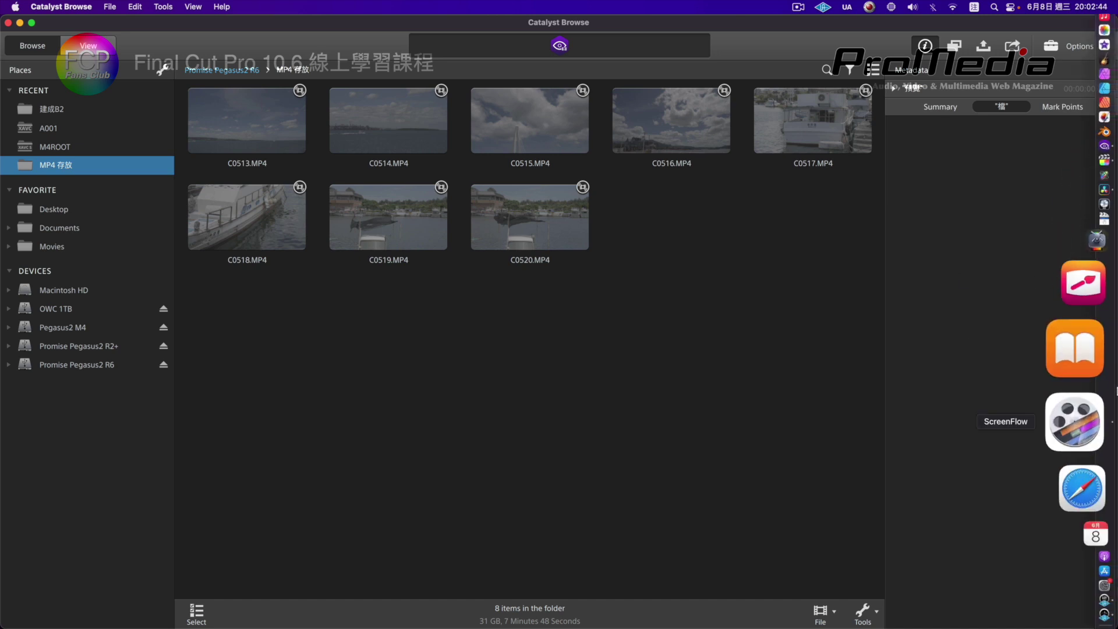
click(1083, 425)
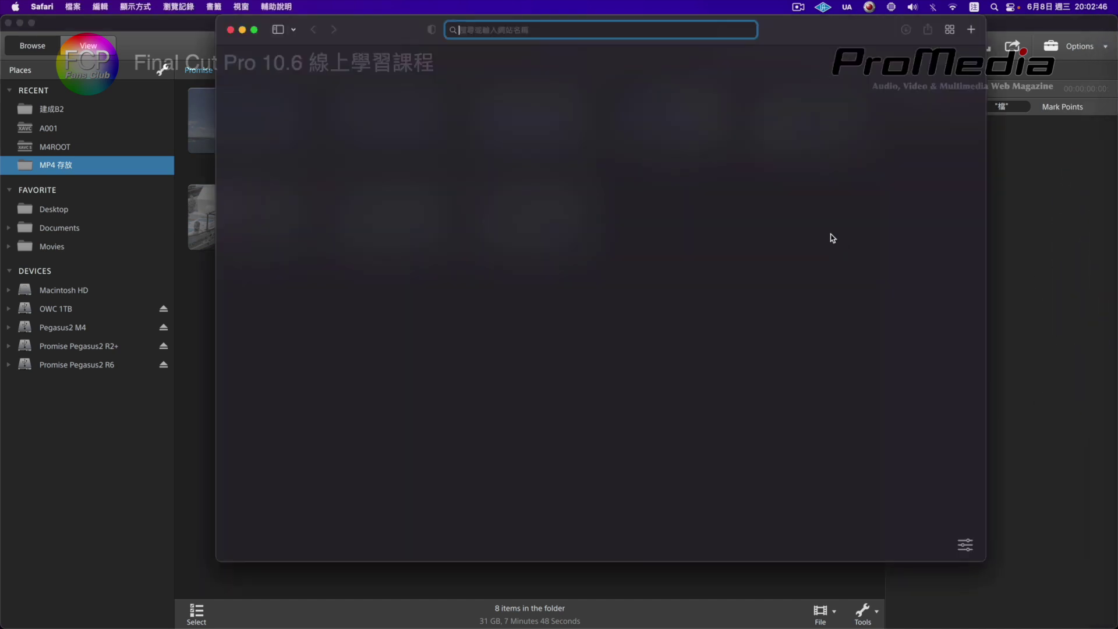
text(s)
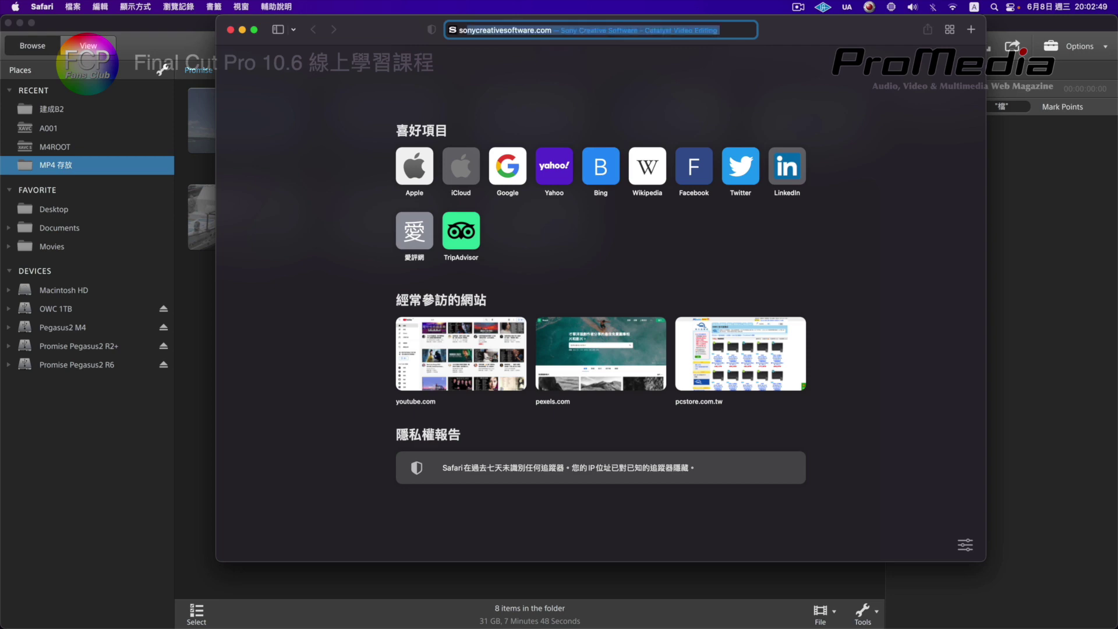
text(o)
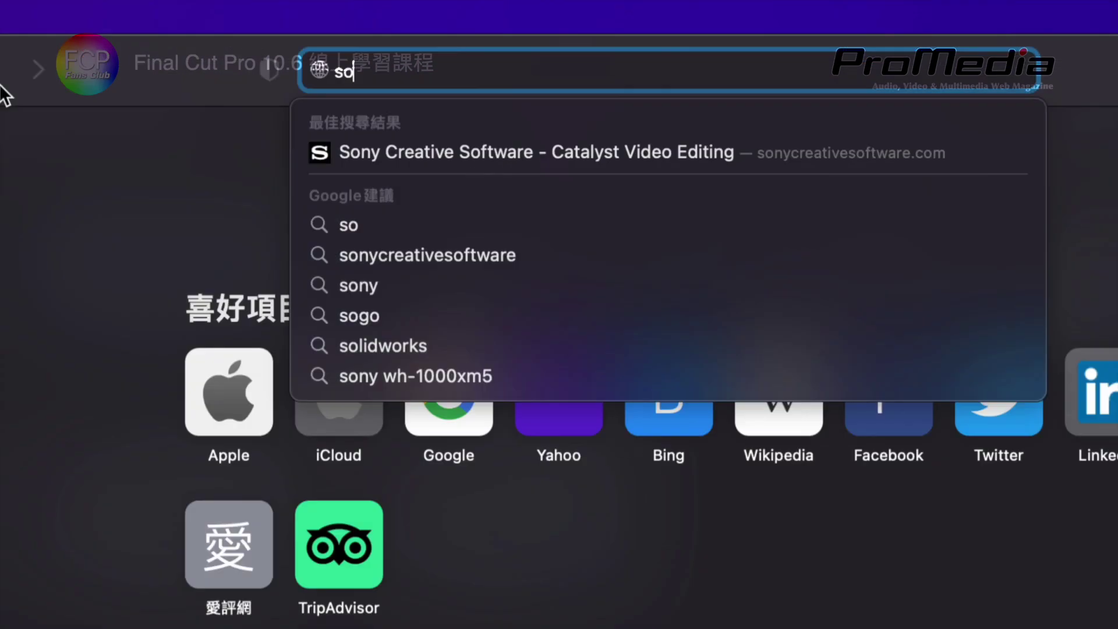
click(441, 152)
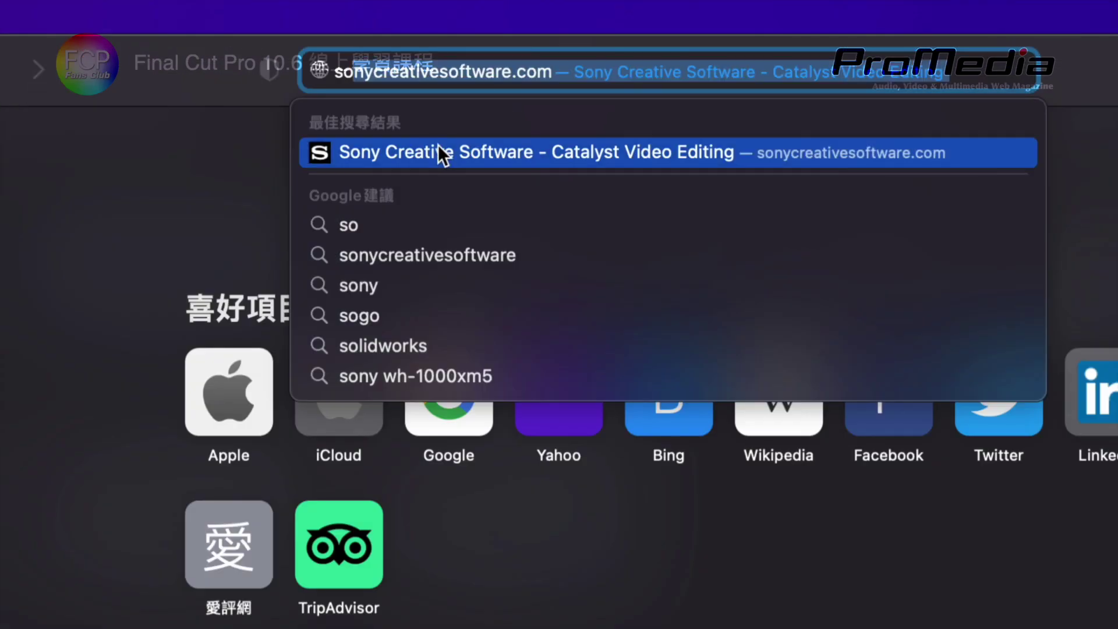
- Open the Catalyst Browse download page on the Sony site and accept the cookie notice
click(468, 160)
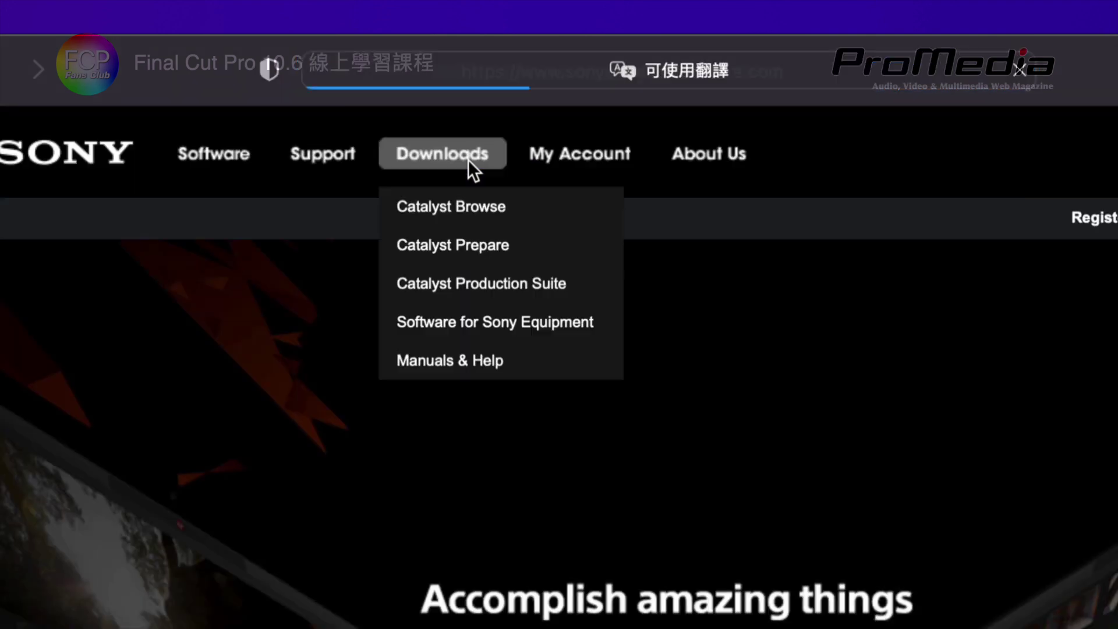
mouse_move(544, 167)
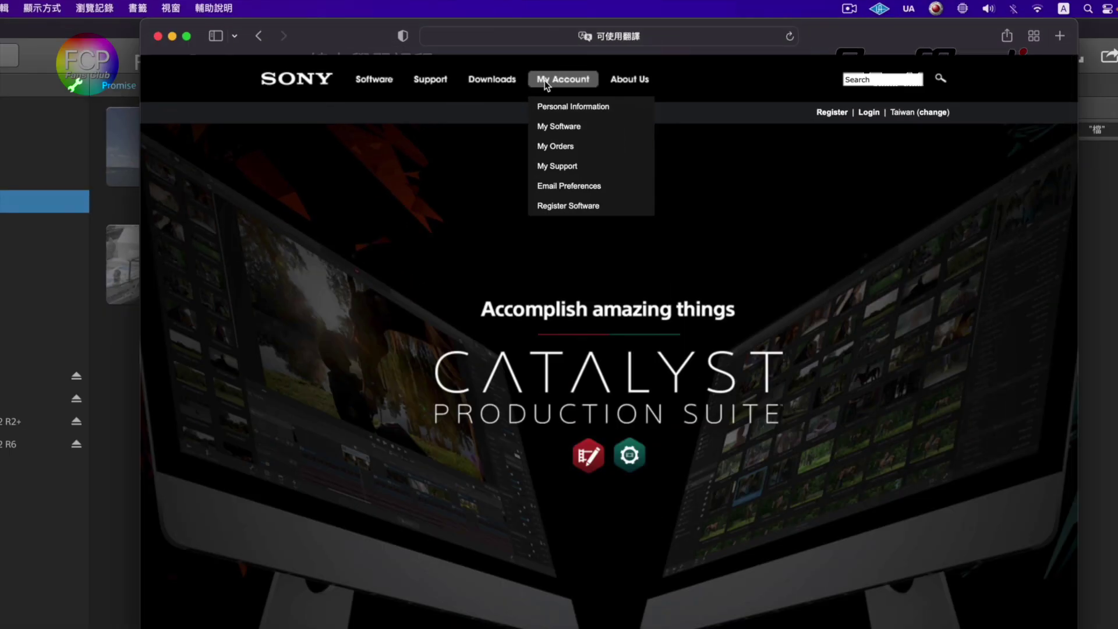
mouse_move(492, 79)
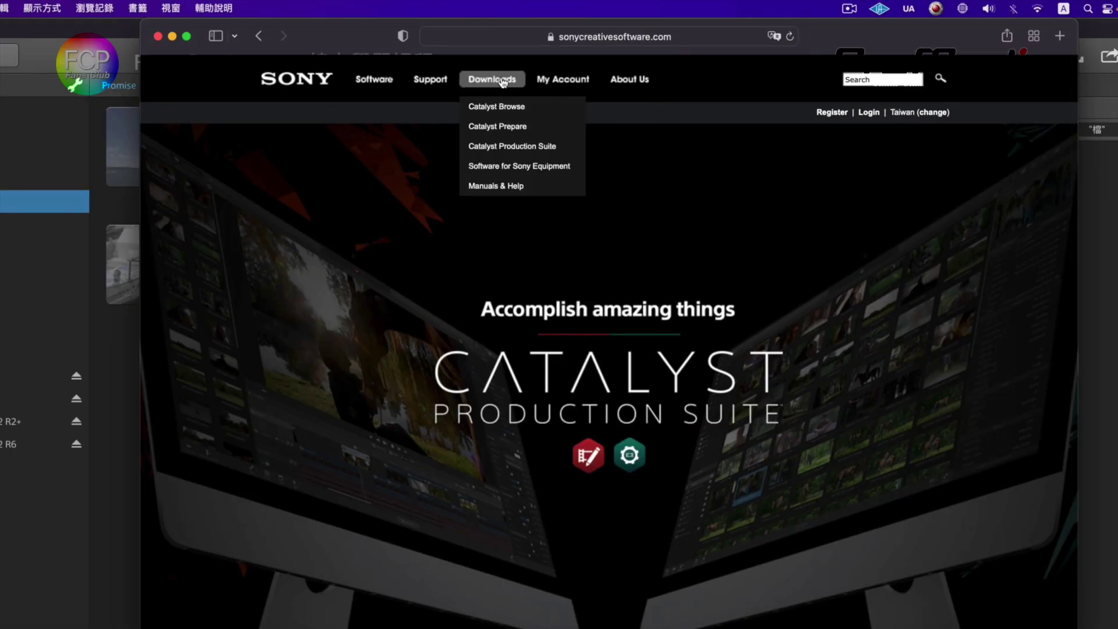
click(509, 114)
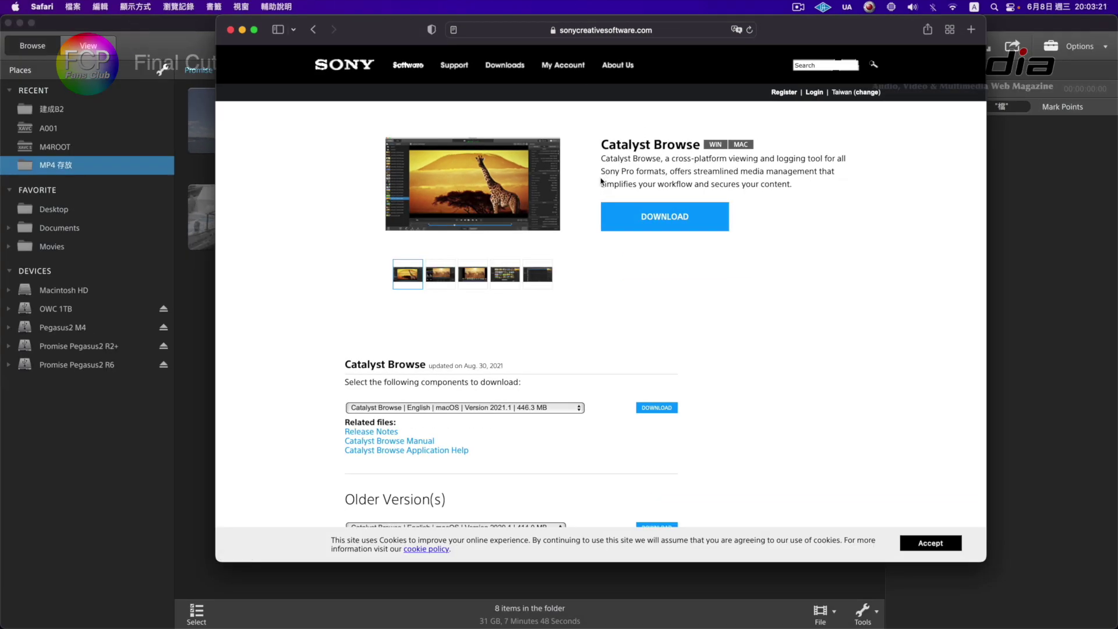
click(932, 543)
- Return to Catalyst Browse, select C0513.MP4 and bring up its export transcode settings
click(1088, 311)
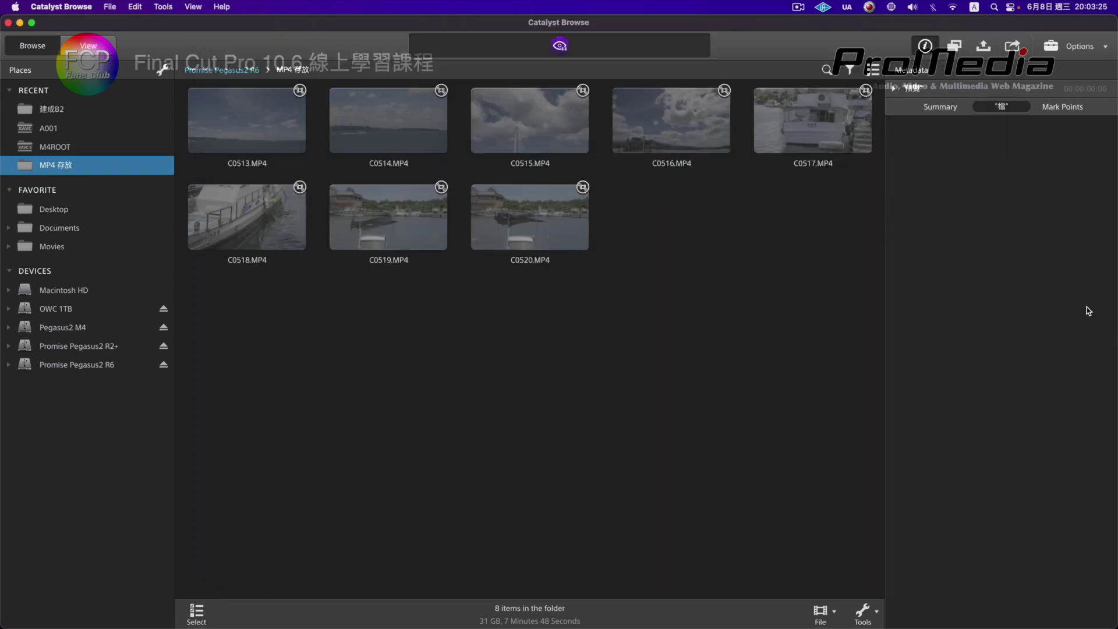
click(246, 116)
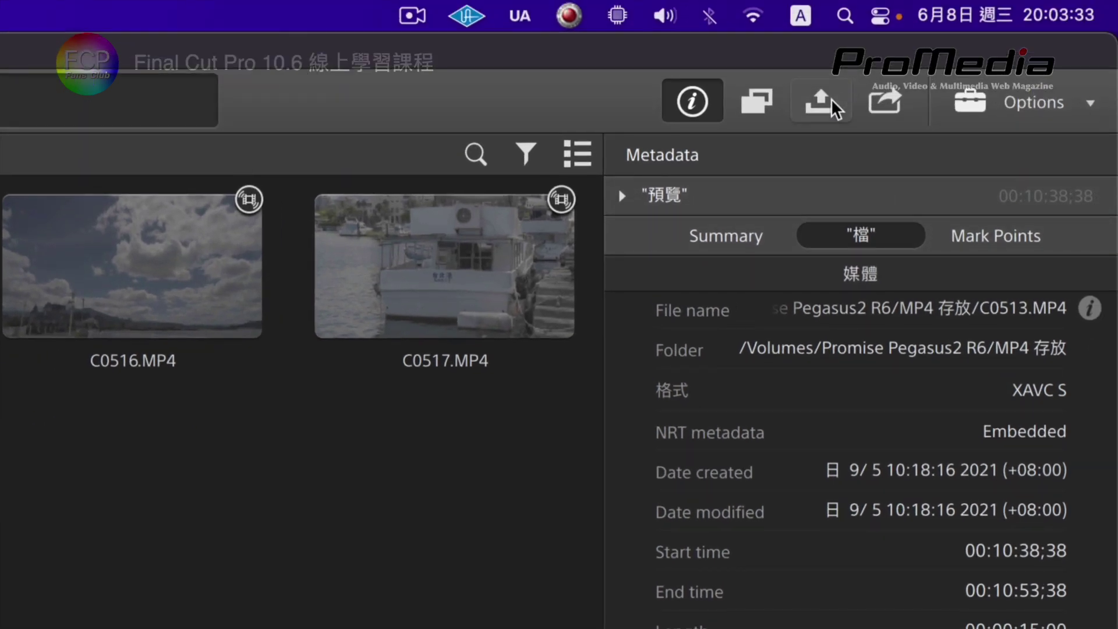
click(831, 101)
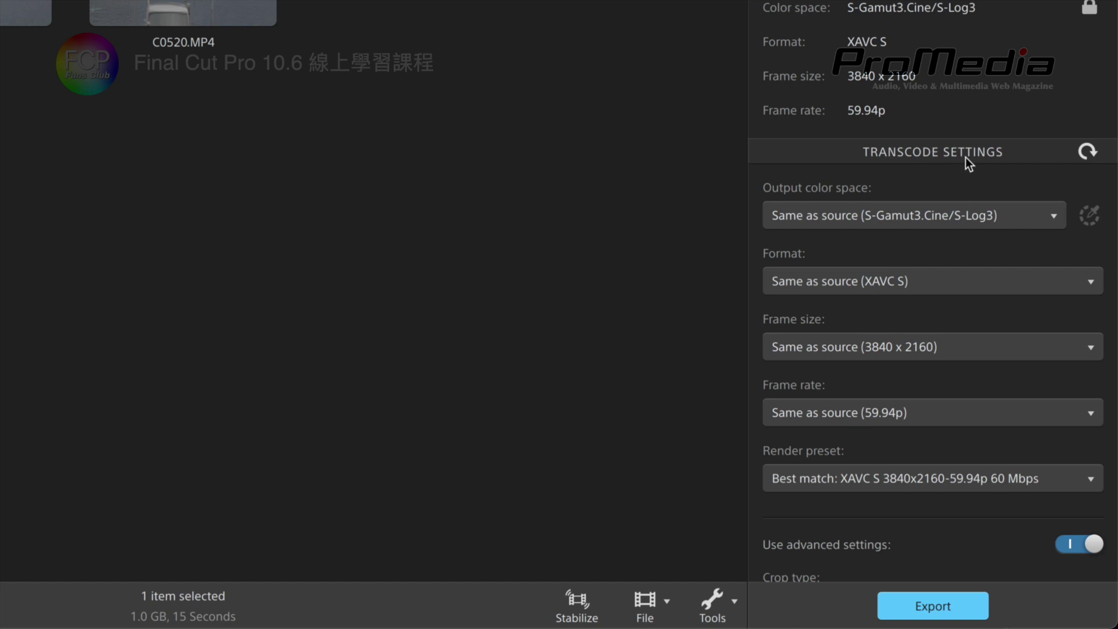
scroll(948, 296, down, 5)
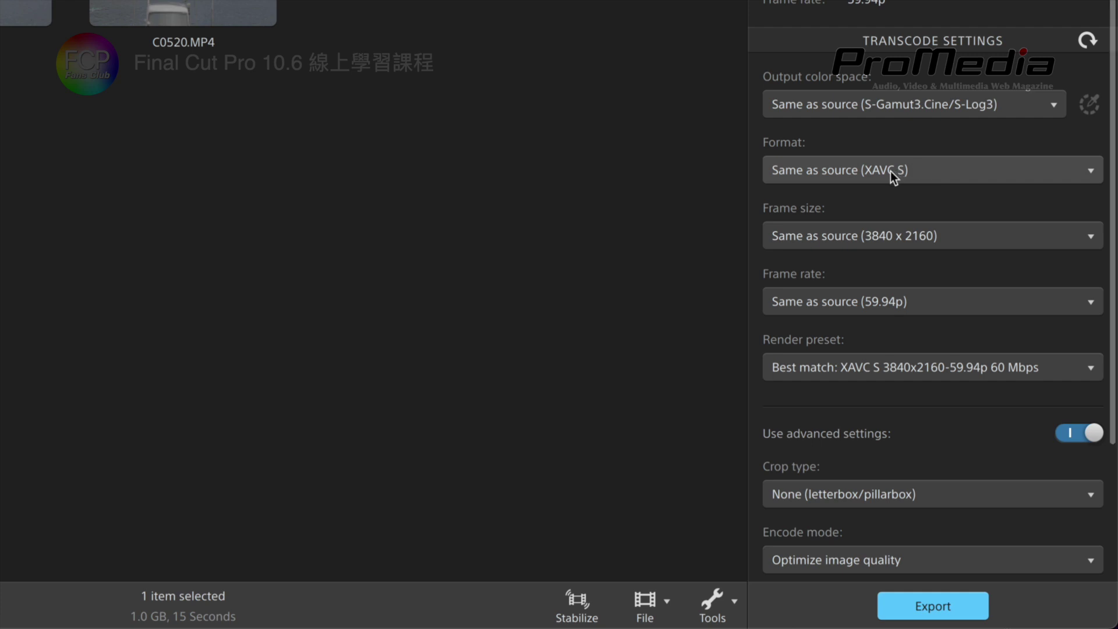
- Set the transcode format to ProRes, check the available frame sizes and deselect the clip
click(925, 170)
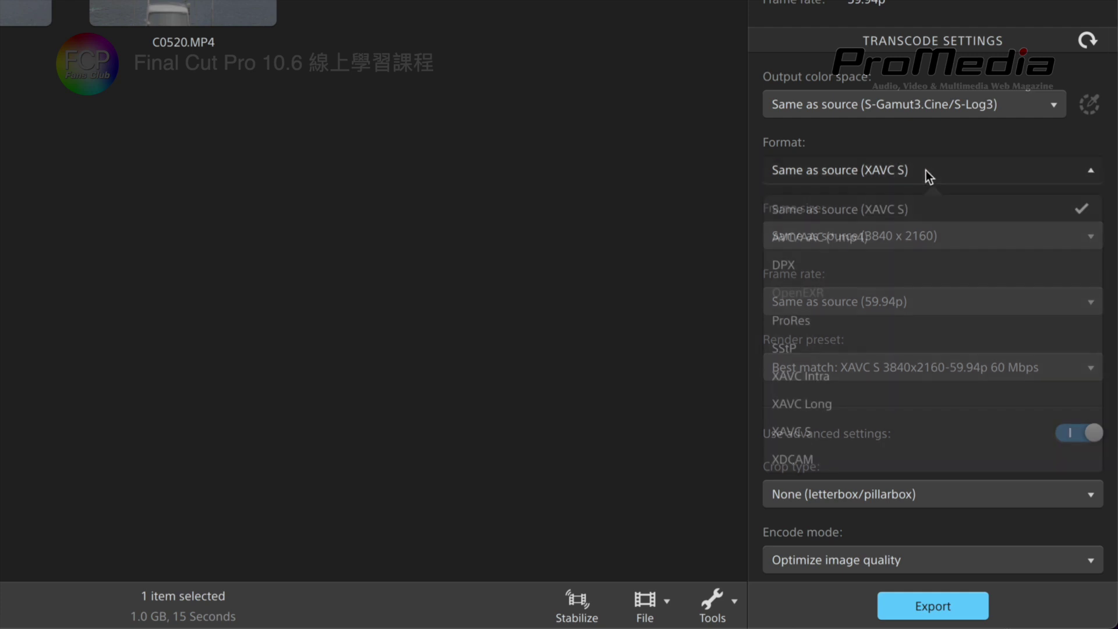
click(840, 309)
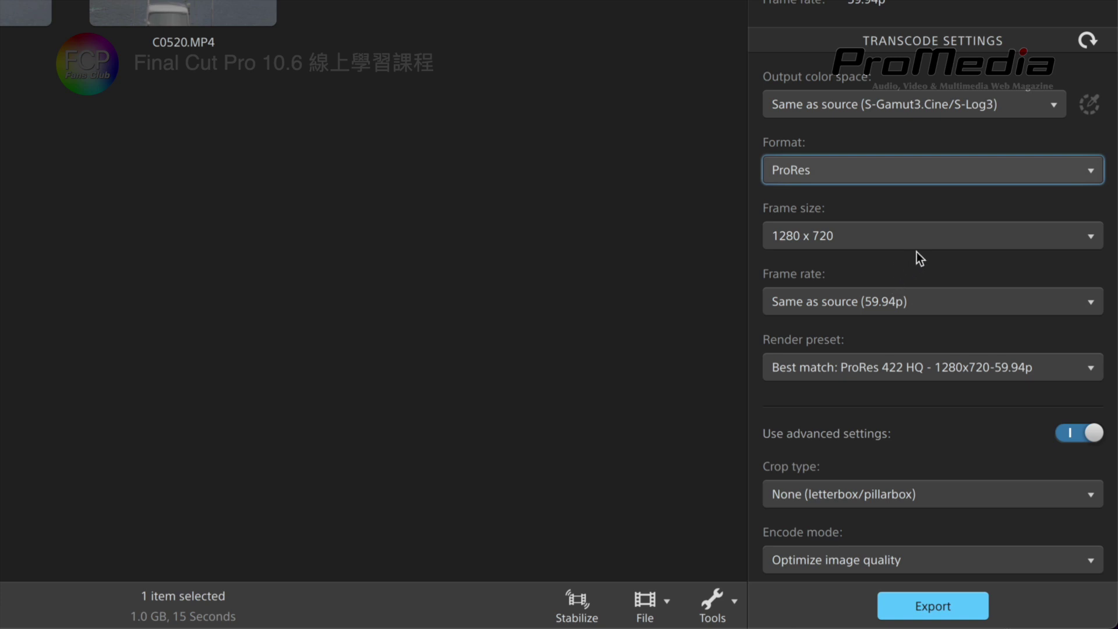
click(926, 234)
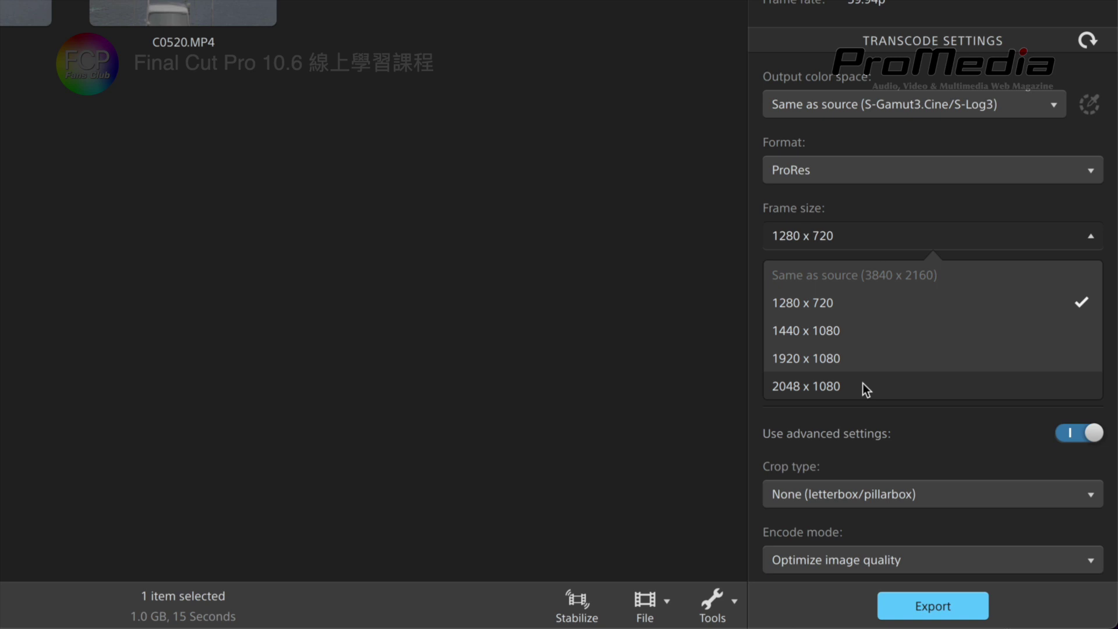
click(491, 231)
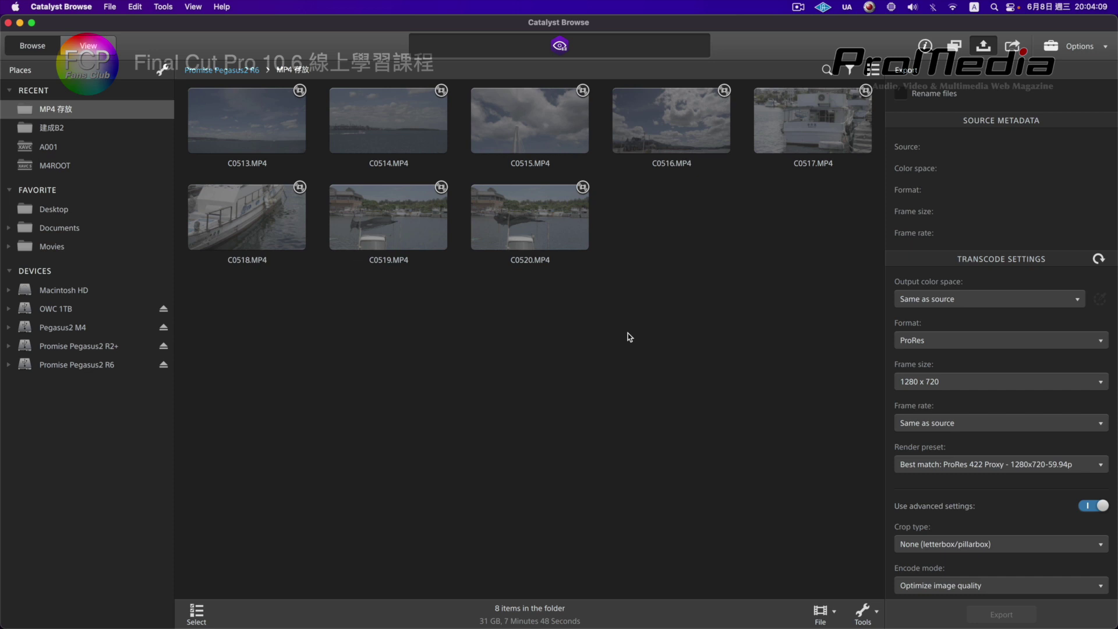
- Switch to Safari, open the Catalyst - Media Production software page and look over the Catalyst Production Suite overview
key(super+Tab)
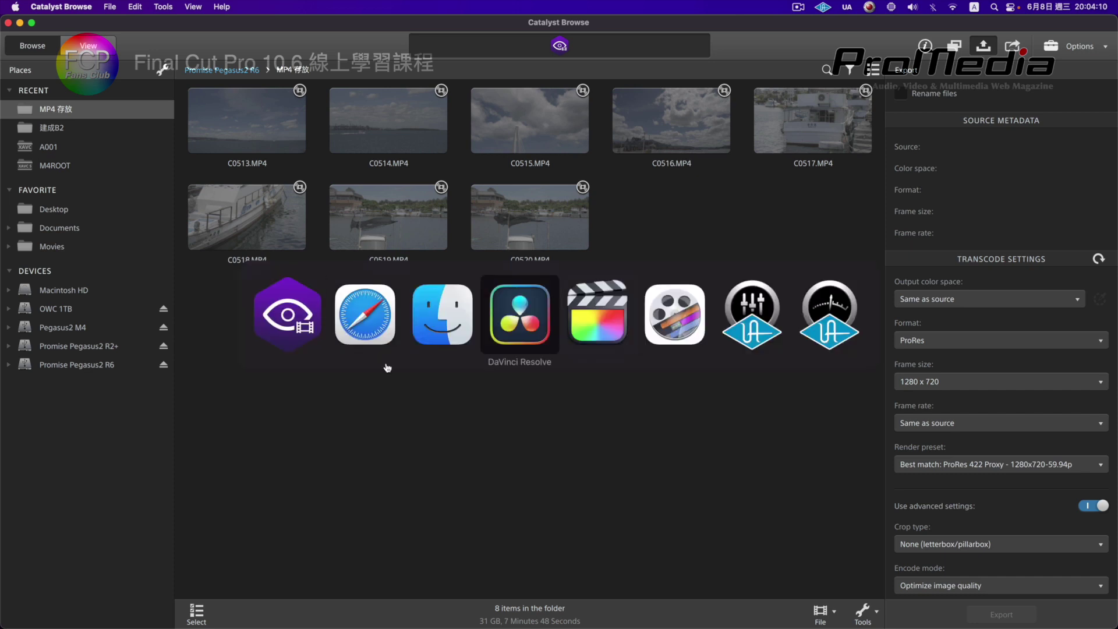
click(364, 338)
mouse_move(496, 66)
mouse_move(408, 65)
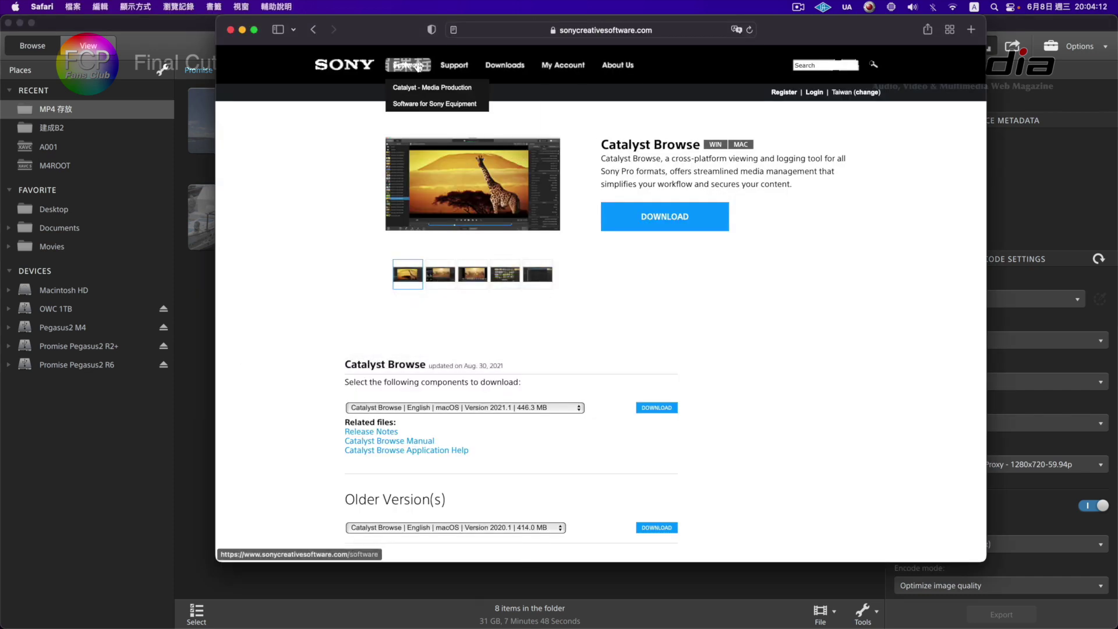
click(423, 88)
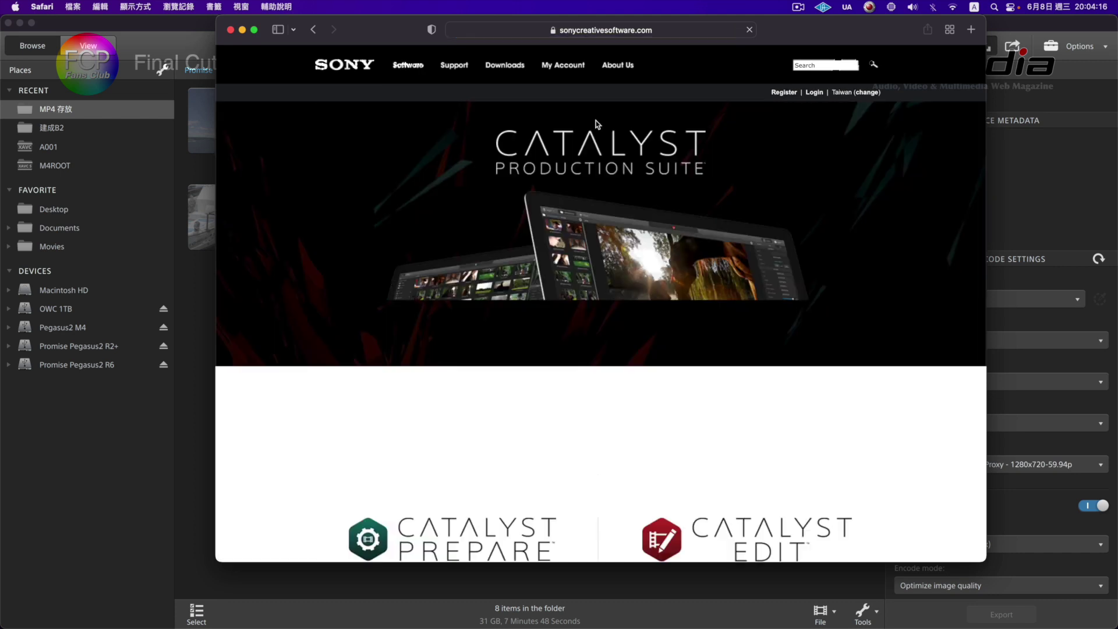
scroll(575, 213, down, 2)
scroll(574, 214, up, 2)
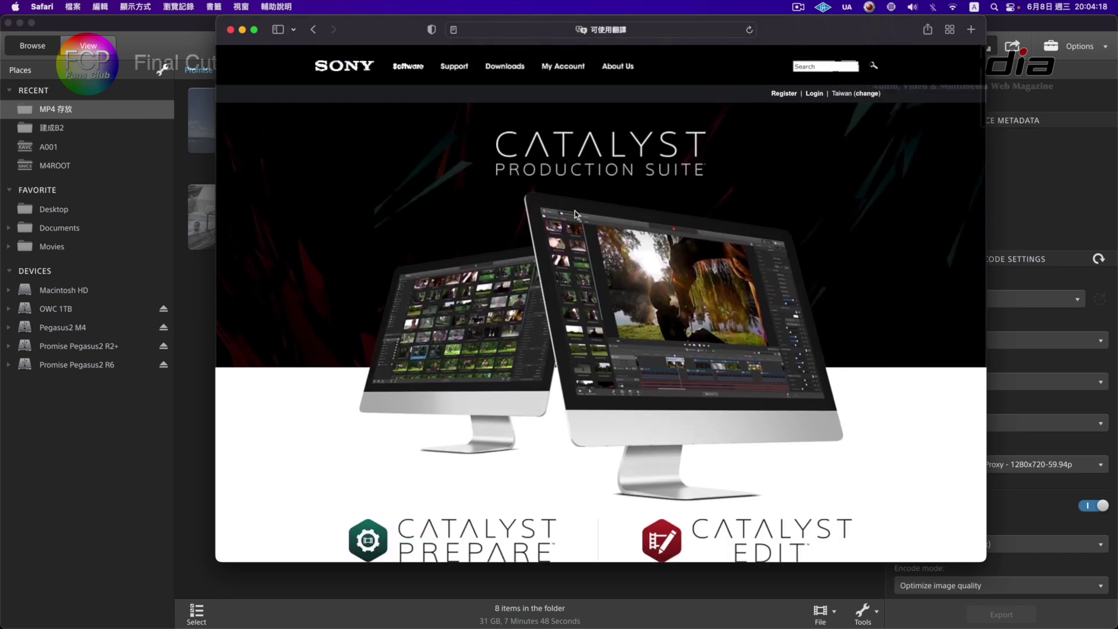